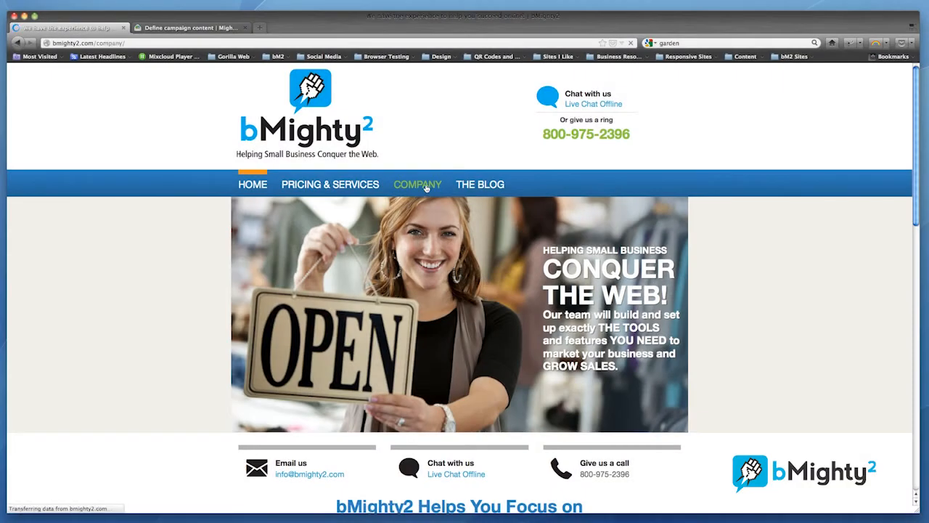
- Copy the web address of the bmighty2.com company page and return to the Mighty Mail campaign editor
{"action": "left_click", "coordinate": [109, 43]}
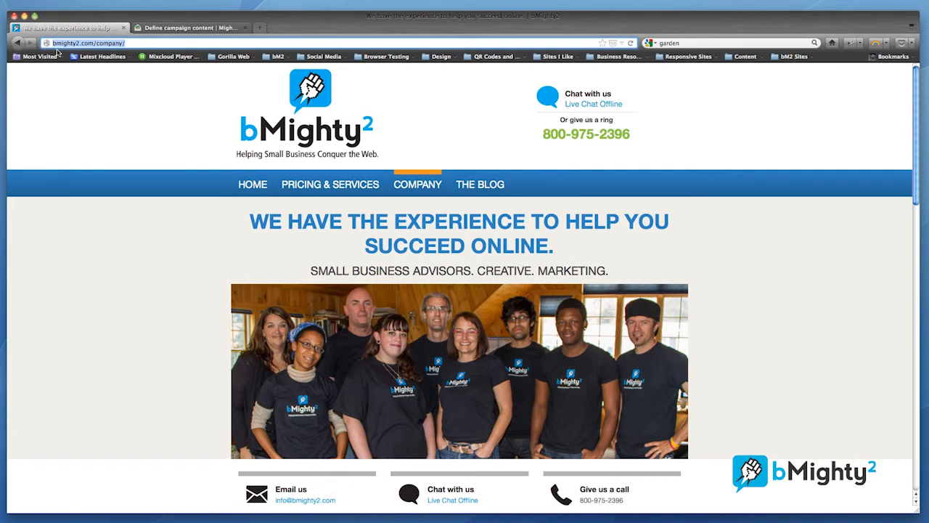
{"action": "left_click_drag", "start_coordinate": [127, 43], "coordinate": [53, 43]}
{"action": "key", "text": "super+c"}
{"action": "left_click", "coordinate": [201, 28]}
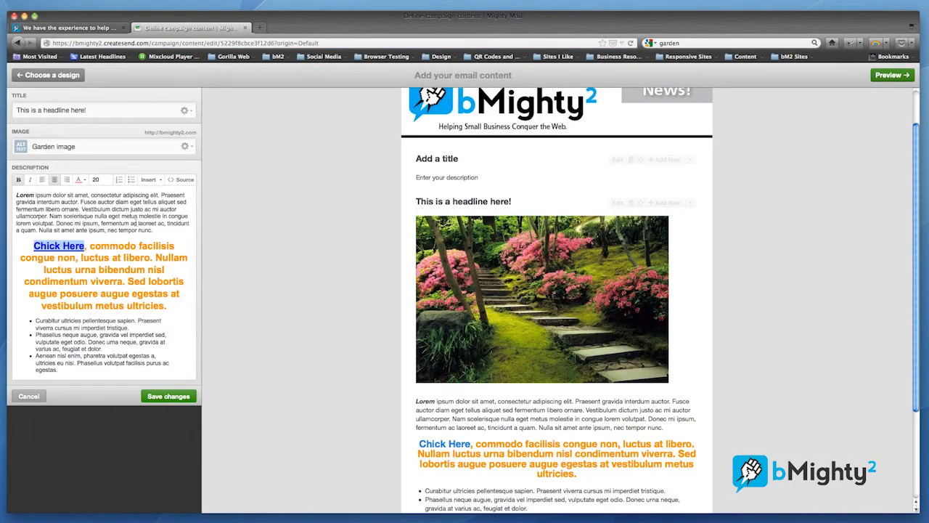
{"action": "left_click", "coordinate": [85, 247]}
{"action": "left_click_drag", "start_coordinate": [85, 246], "coordinate": [32, 247]}
{"action": "left_click", "coordinate": [149, 179]}
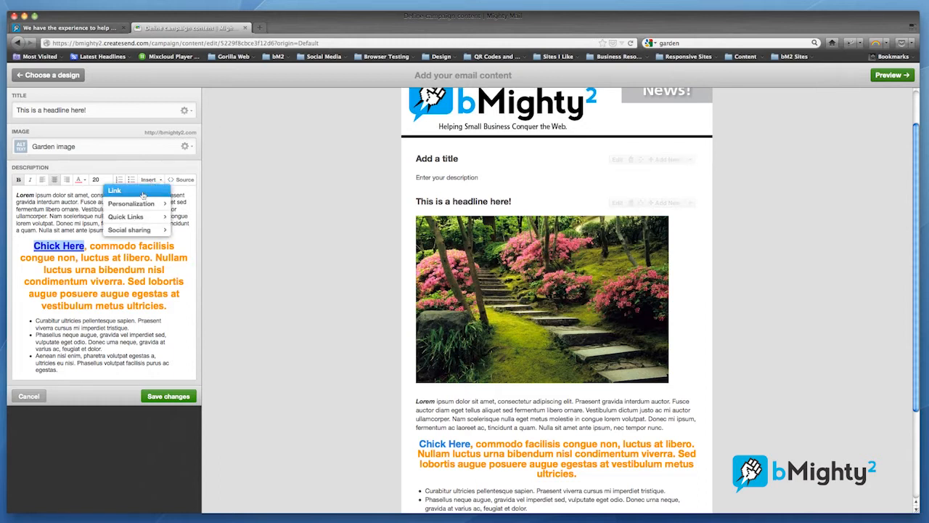
{"action": "left_click", "coordinate": [136, 192]}
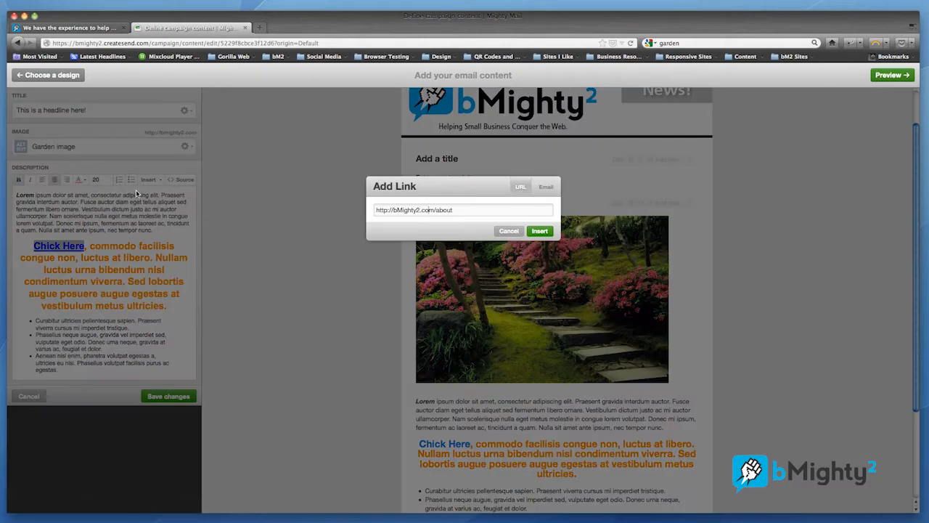
{"action": "left_click_drag", "start_coordinate": [464, 209], "coordinate": [313, 204]}
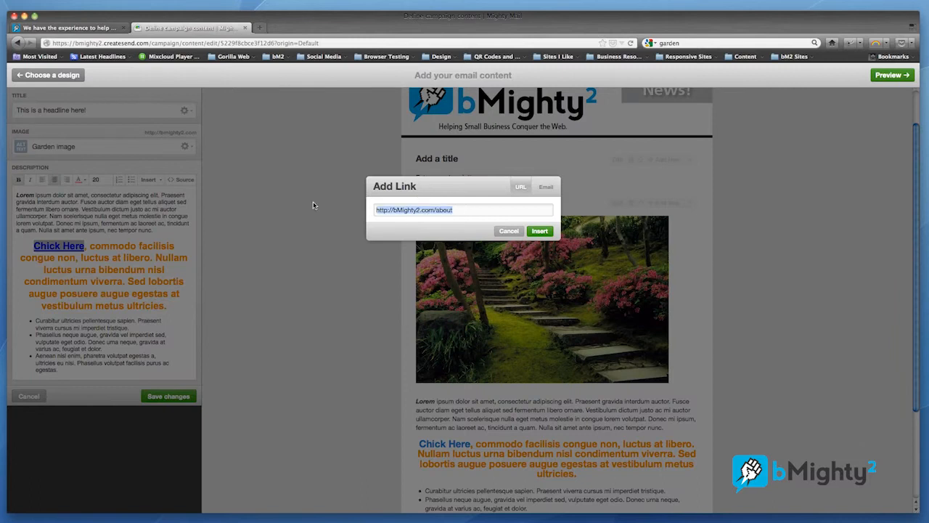
{"action": "key", "text": "super+v"}
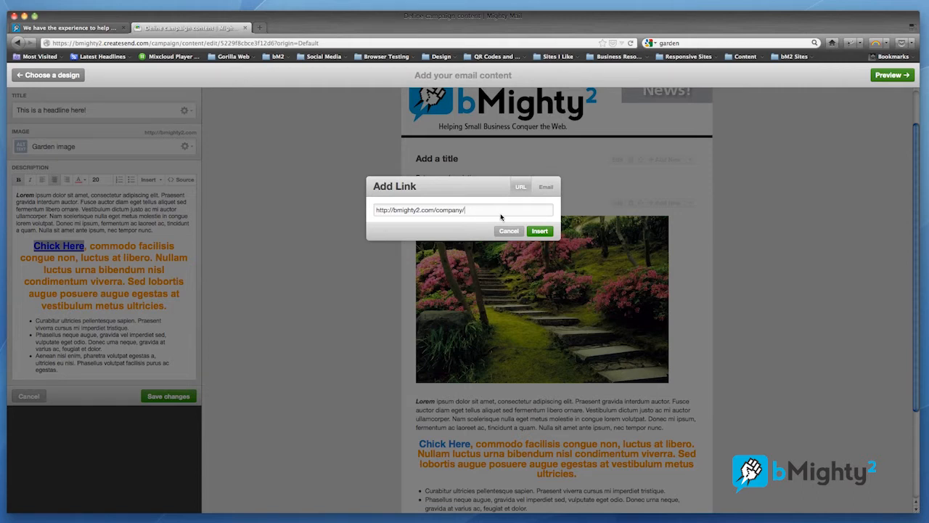
{"action": "left_click", "coordinate": [540, 232]}
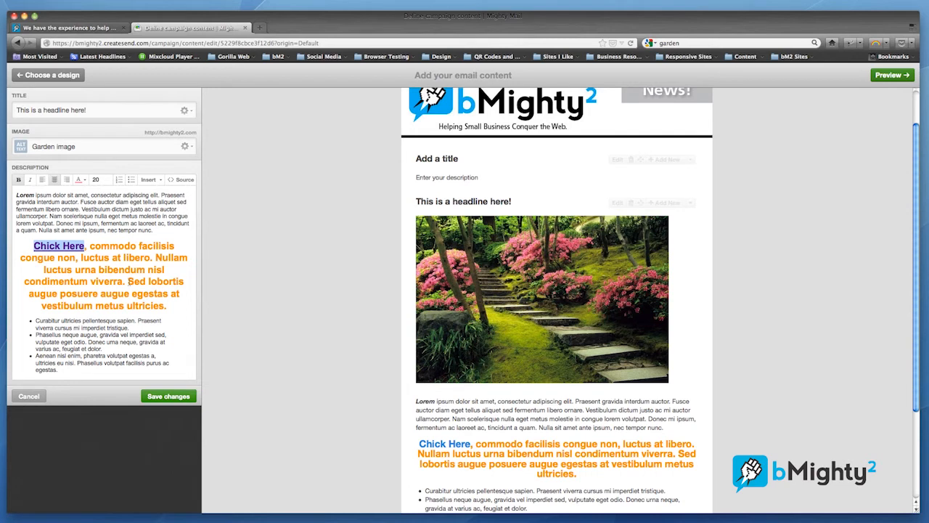
- Start a new paragraph at "Sed lobortis" in the orange text and replace those two words with "Email Me!"
{"action": "left_click", "coordinate": [128, 281]}
{"action": "key", "text": "Return"}
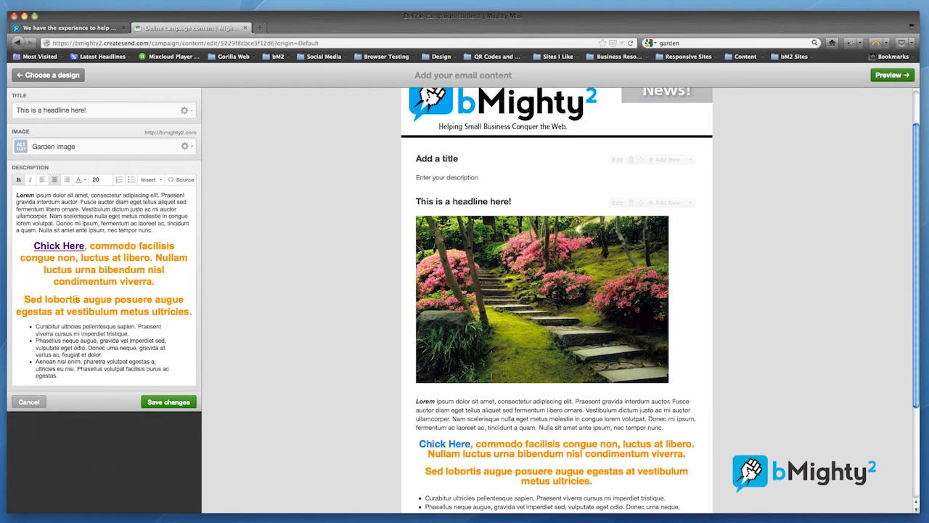
{"action": "left_click_drag", "start_coordinate": [80, 299], "coordinate": [18, 299]}
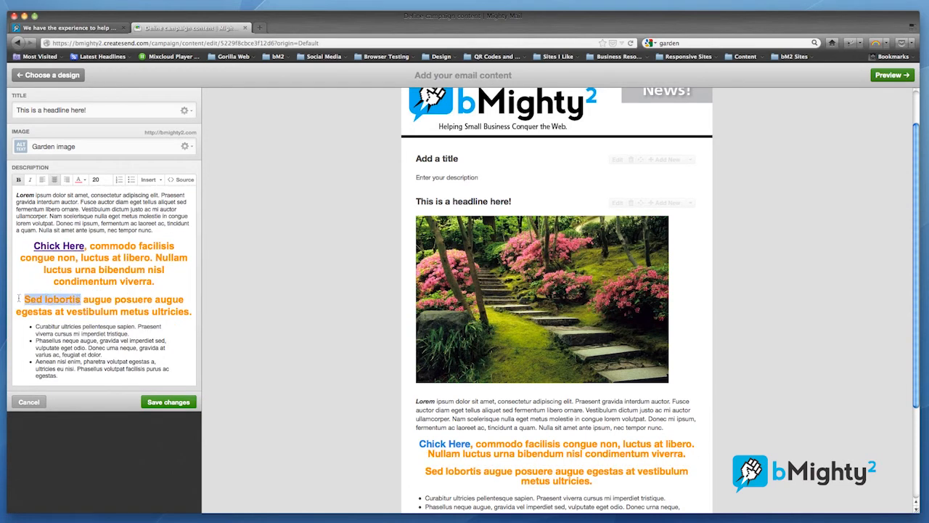
{"action": "type", "text": "Email M"}
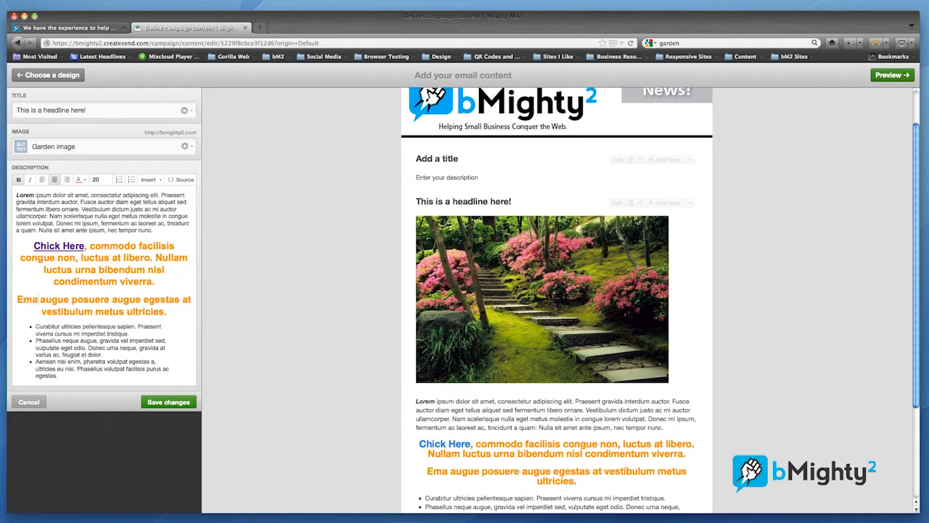
{"action": "type", "text": "e"}
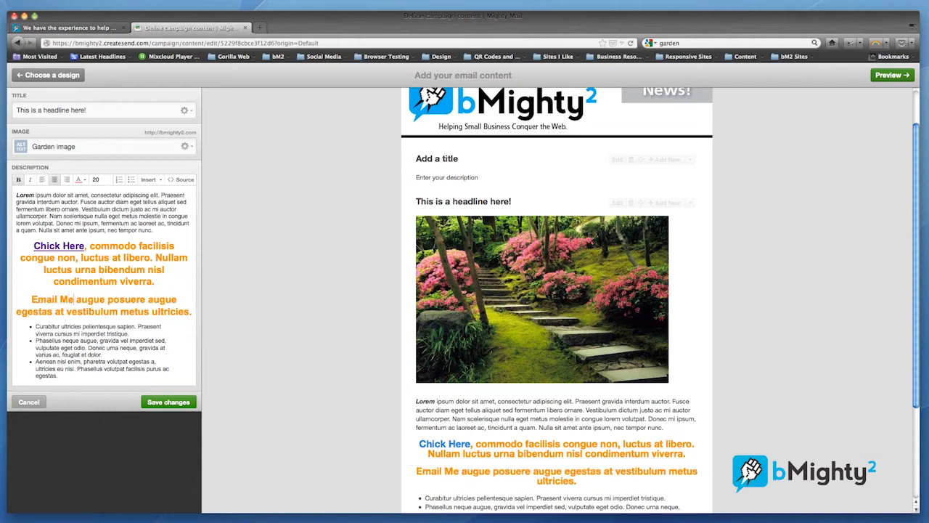
{"action": "type", "text": "!"}
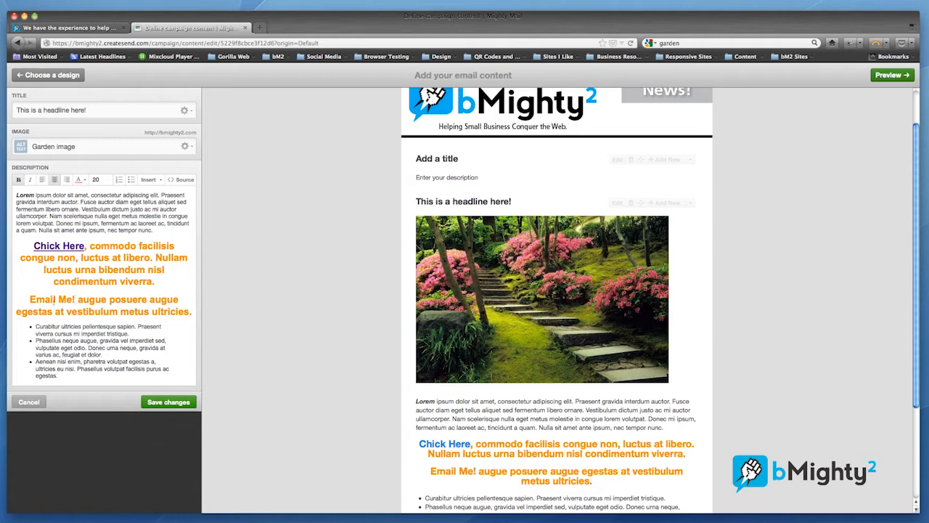
- Add an email-type link to the words "Email Me!" and enter the contact's email address
{"action": "key", "text": "shift+Home"}
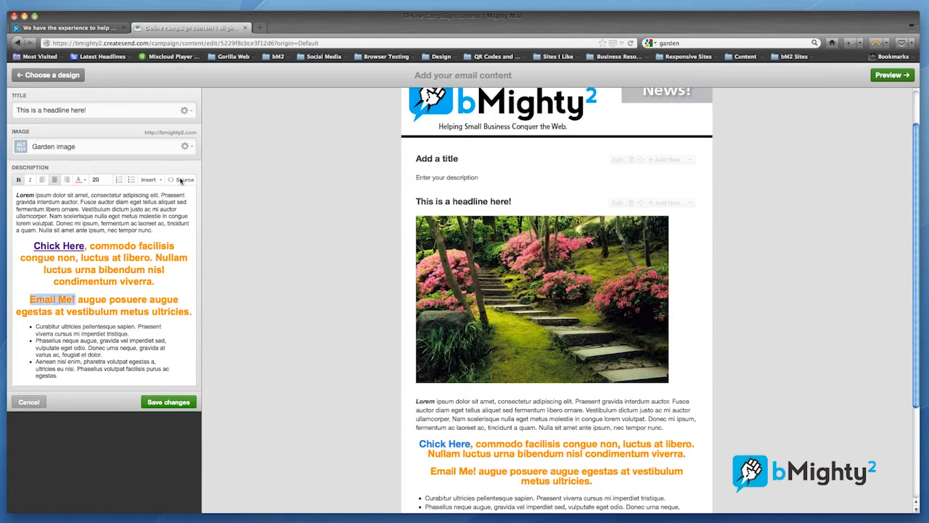
{"action": "left_click", "coordinate": [155, 182]}
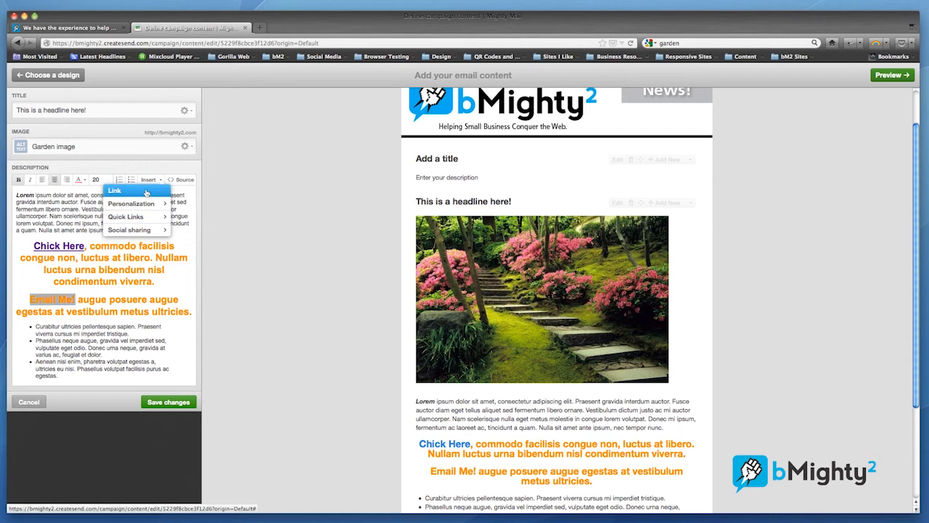
{"action": "left_click", "coordinate": [147, 193]}
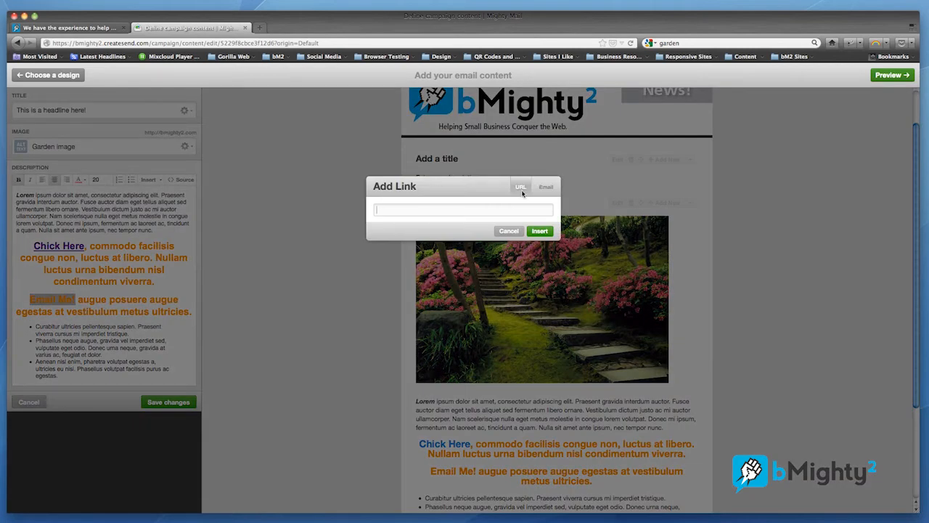
{"action": "left_click", "coordinate": [547, 190]}
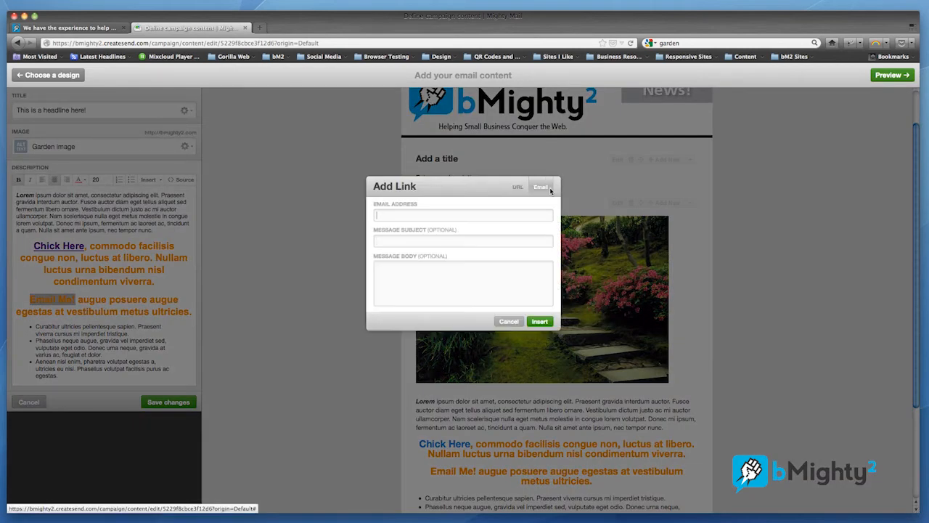
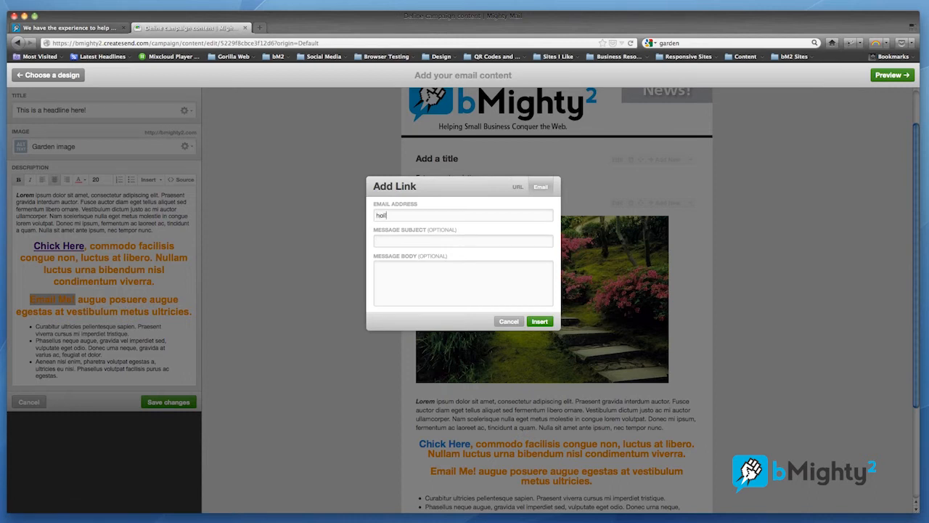
- Give the email link the message subject "Contact from Email Campaign" and insert it
{"action": "left_click", "coordinate": [407, 240]}
{"action": "type", "text": "Contact from Email "}
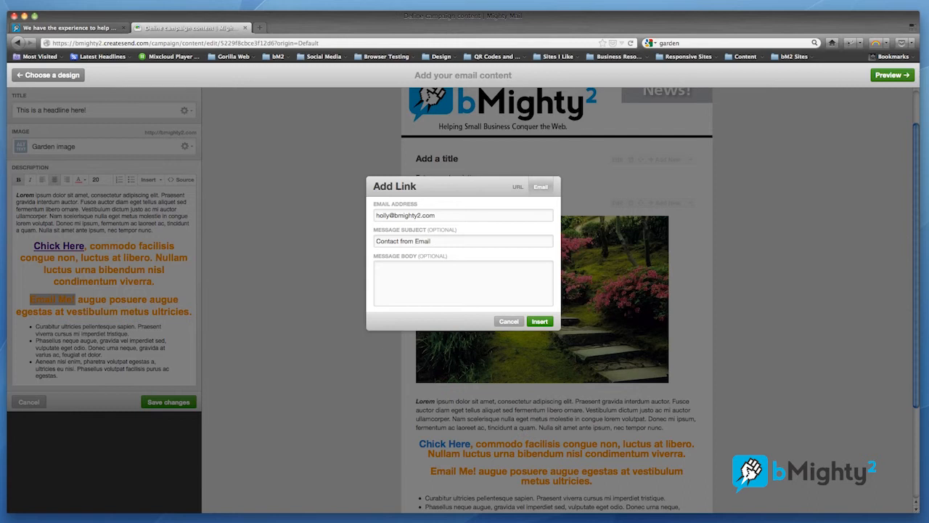
{"action": "type", "text": "Campaign"}
{"action": "left_click", "coordinate": [541, 322]}
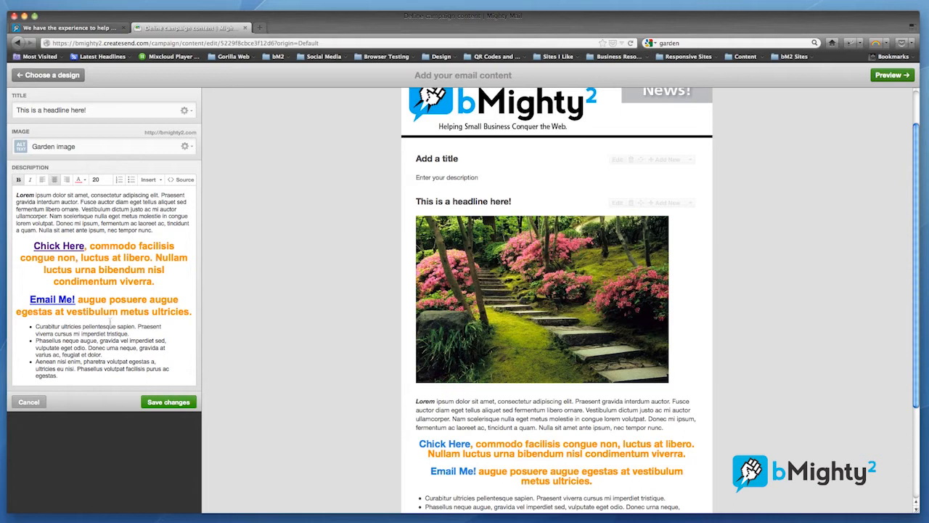
- Correct "Chick Here" to "Click Here" in the description and save the changes to the garden image block
{"action": "left_click", "coordinate": [46, 247]}
{"action": "key", "text": "BackSpace"}
{"action": "type", "text": "l"}
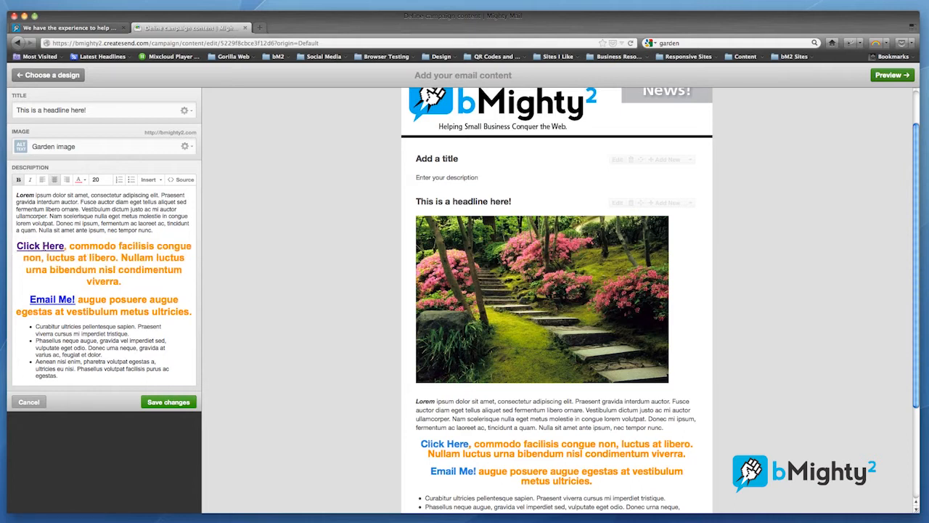
{"action": "left_click", "coordinate": [183, 403]}
- Add a "Text with right-aligned image" block below the garden image block and title it "This is an example"
{"action": "scroll", "coordinate": [555, 373], "scroll_direction": "down", "scroll_amount": 5}
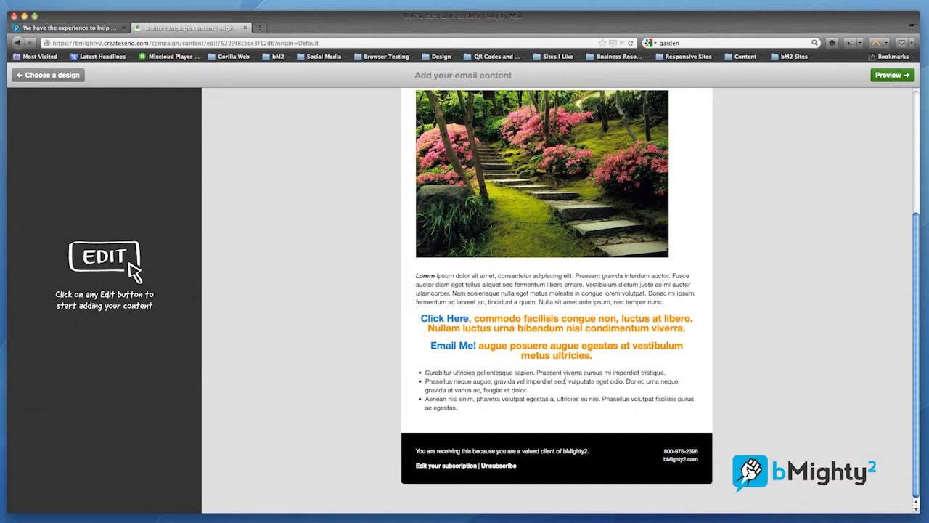
{"action": "scroll", "coordinate": [565, 376], "scroll_direction": "down", "scroll_amount": 5}
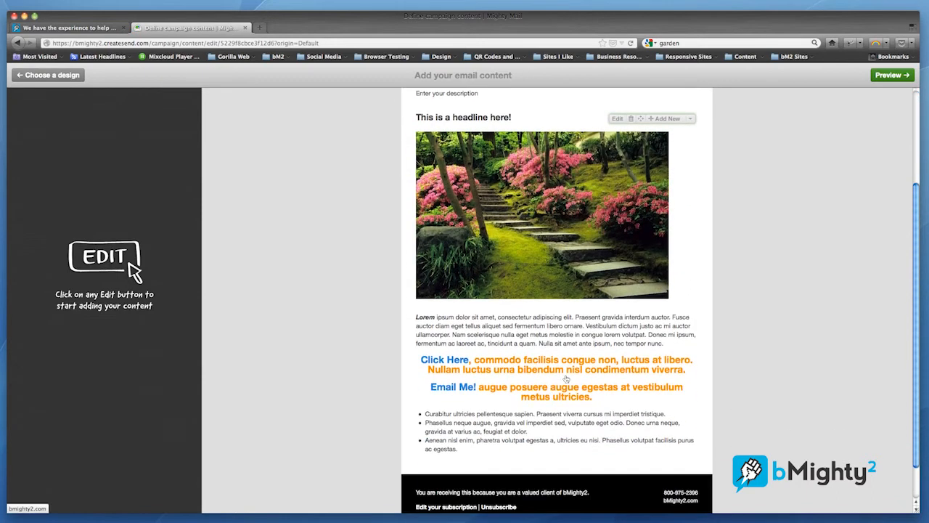
{"action": "scroll", "coordinate": [564, 376], "scroll_direction": "up", "scroll_amount": 5}
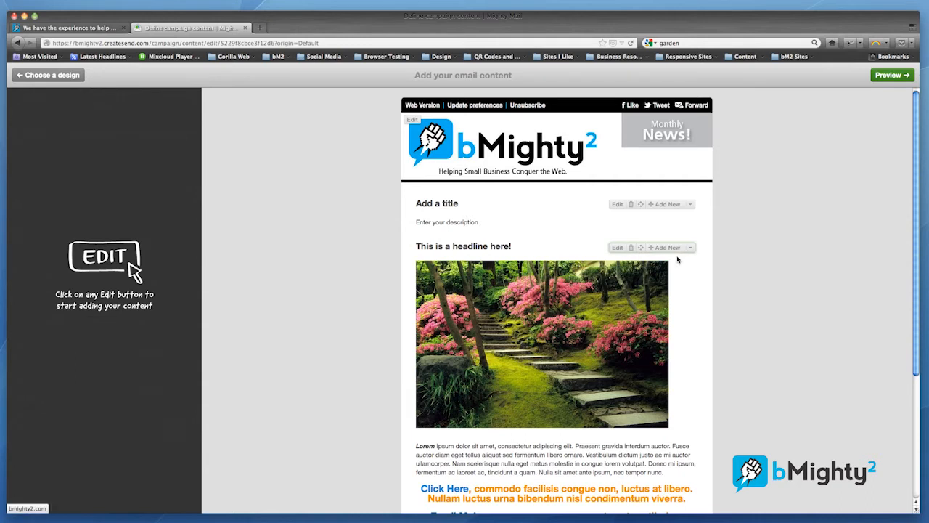
{"action": "scroll", "coordinate": [691, 277], "scroll_direction": "down", "scroll_amount": 2}
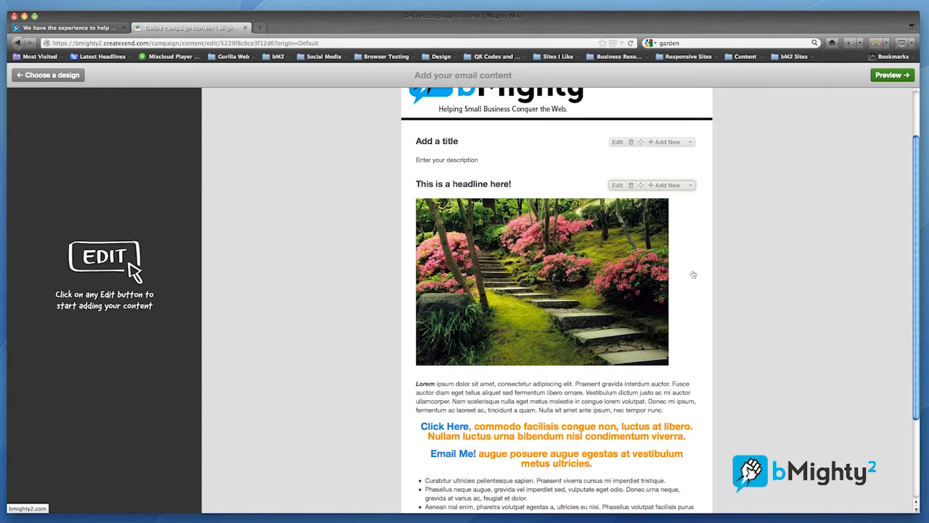
{"action": "left_click", "coordinate": [669, 187]}
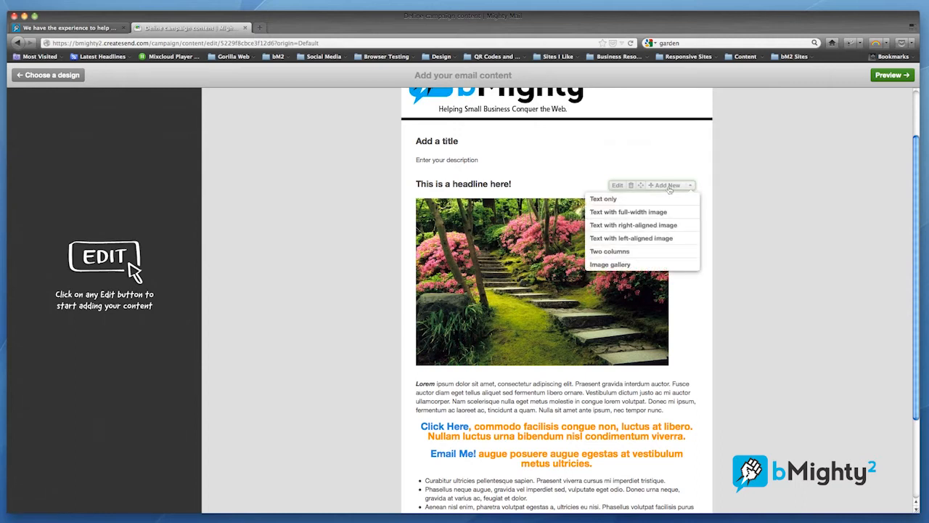
{"action": "left_click", "coordinate": [650, 226]}
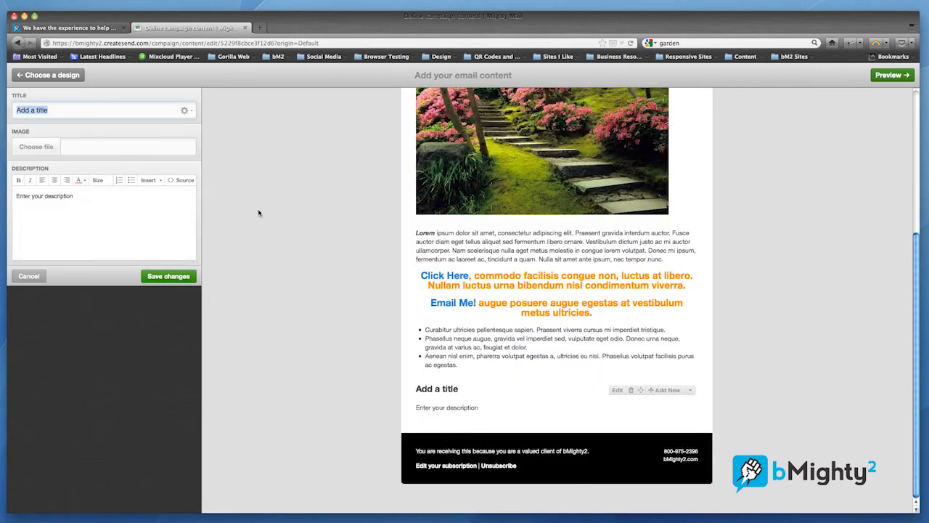
{"action": "type", "text": "This is an e"}
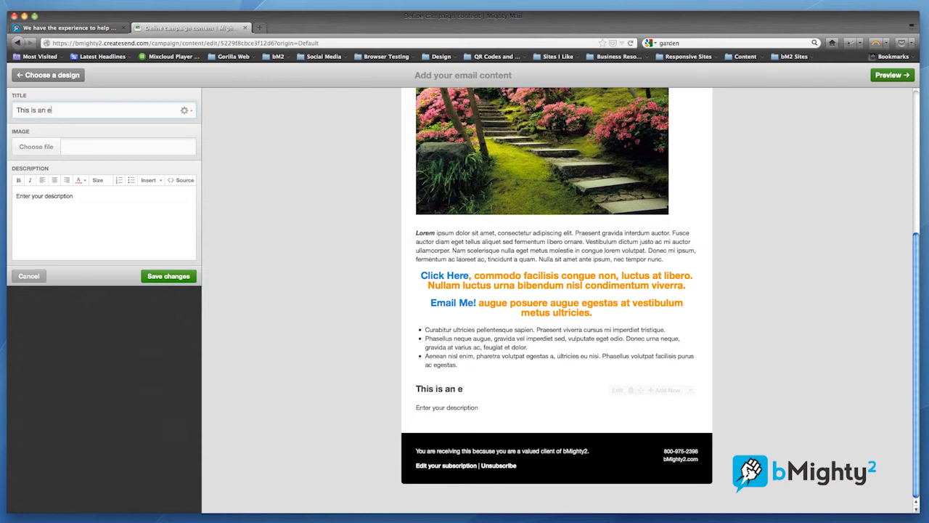
{"action": "type", "text": "xample"}
- Upload "image 3.jpg" from the email campaign images folder to the new block and set its alternate text to "alt text here"
{"action": "left_click", "coordinate": [44, 146]}
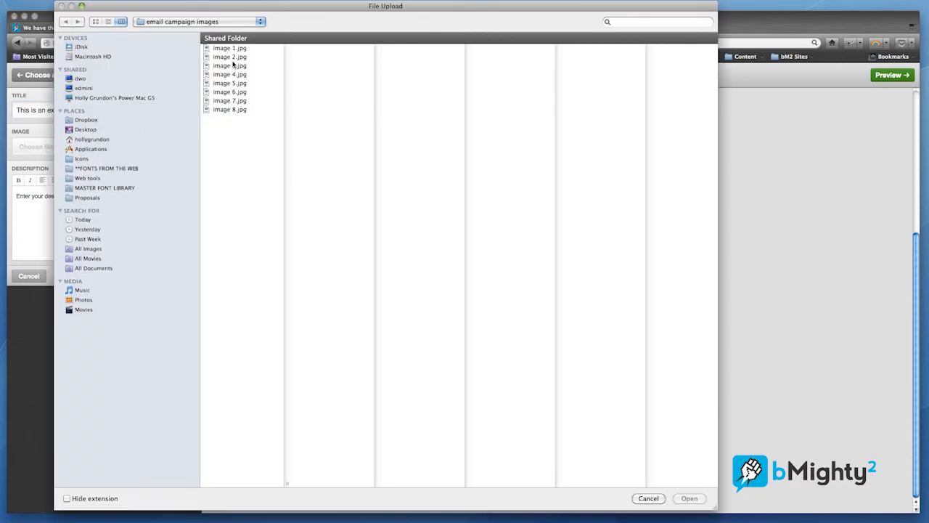
{"action": "left_click", "coordinate": [233, 57]}
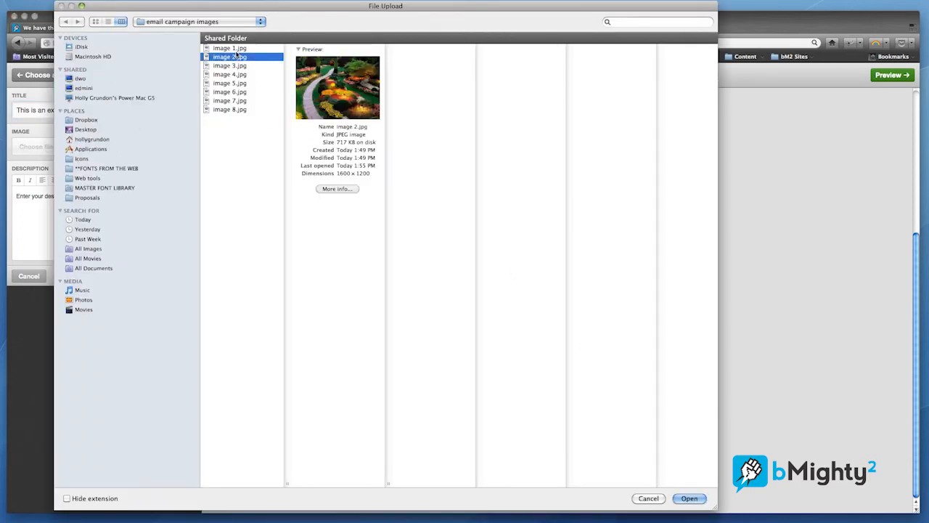
{"action": "left_click", "coordinate": [231, 66]}
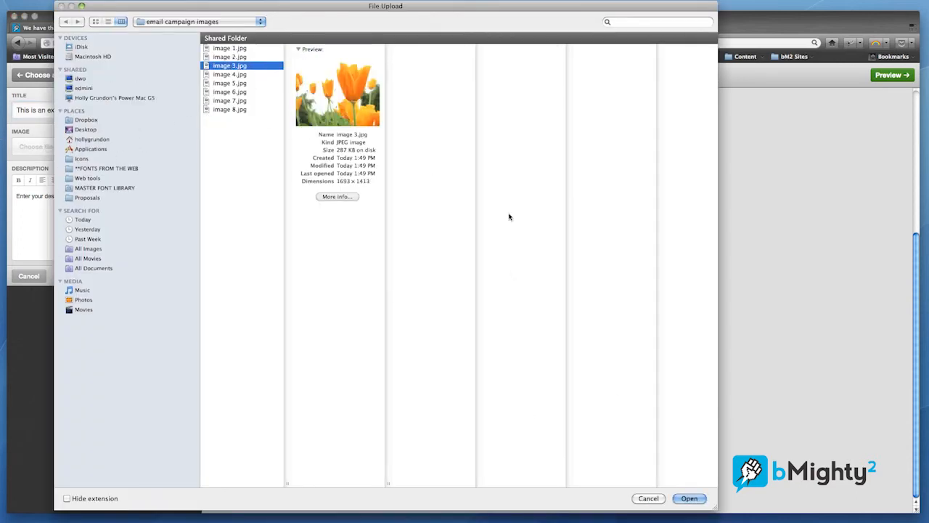
{"action": "left_click", "coordinate": [688, 498]}
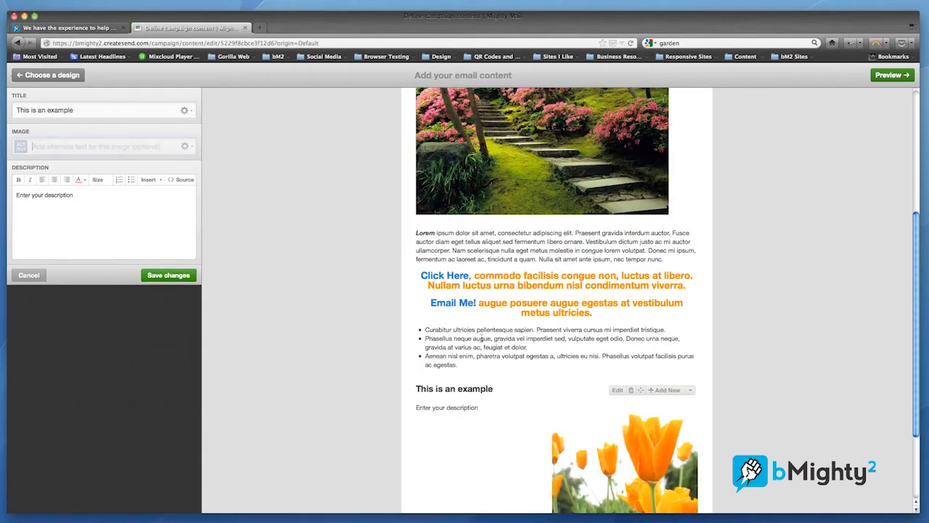
{"action": "scroll", "coordinate": [480, 339], "scroll_direction": "down", "scroll_amount": 3}
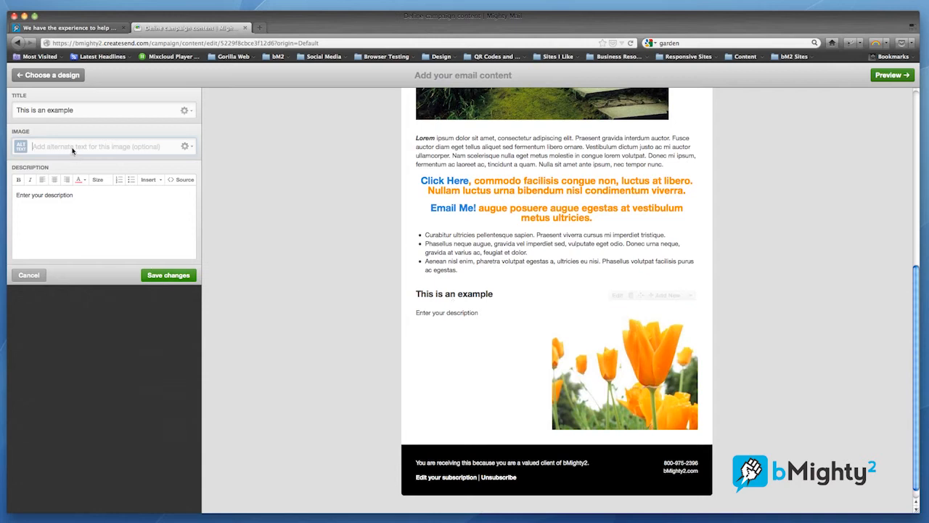
{"action": "type", "text": "alt text here"}
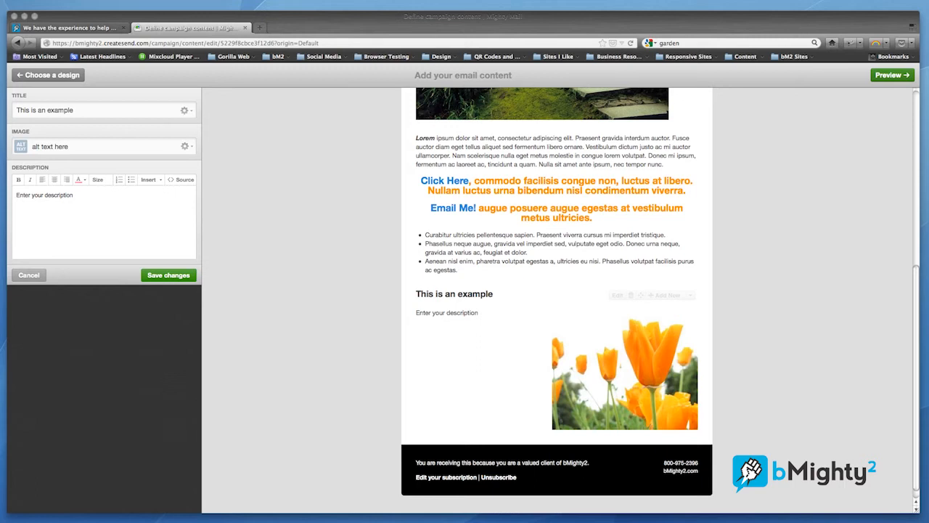
- Replace the new block's placeholder description with the copied paragraph beginning "Morbi sodales elit ut justo egestas"
{"action": "key", "text": "super+a"}
{"action": "left_click", "coordinate": [76, 202]}
{"action": "type", "text": "Morbi sodales elit ut justo egestas nec condimentum augue suscipit. Aliquam congue ultrices elit ac ultrices. Sed vitae justo ut turpis aliquam ullamcorper vel non tortor. Nulla et nibh libero, nec viverra lorem. Phasellus vestibulum leo vel mi ultrices nec euismod eros adipiscing. Ut commodo blandit ligula et faucibus. Curabitur posuere suscipit turpis id facilisis. Nam pulvinar ullamcorper felis et pellentesque. Aliquam erat volutpat. Aenean pellentesque bibendum diam."}
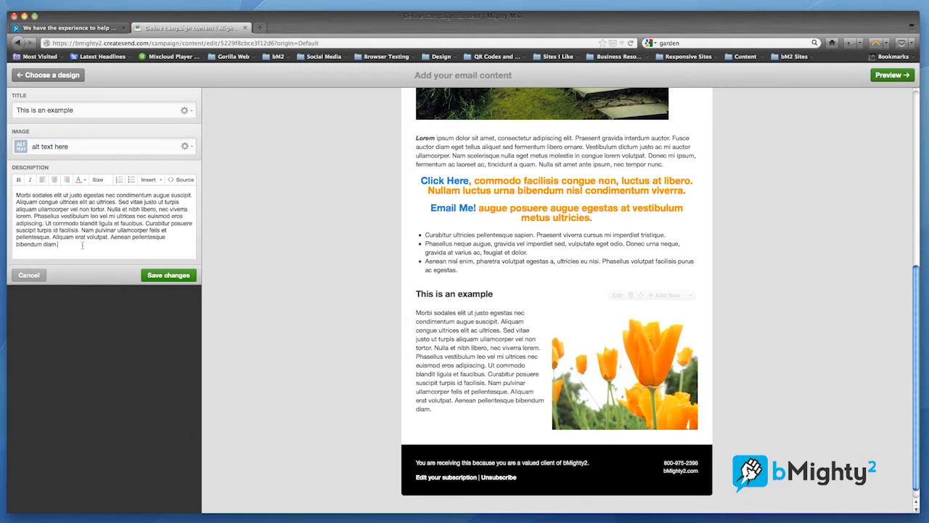
- Insert a Facebook Like button that likes this campaign on a new line below the tulip block's paragraph and save the changes
{"action": "key", "text": "Return"}
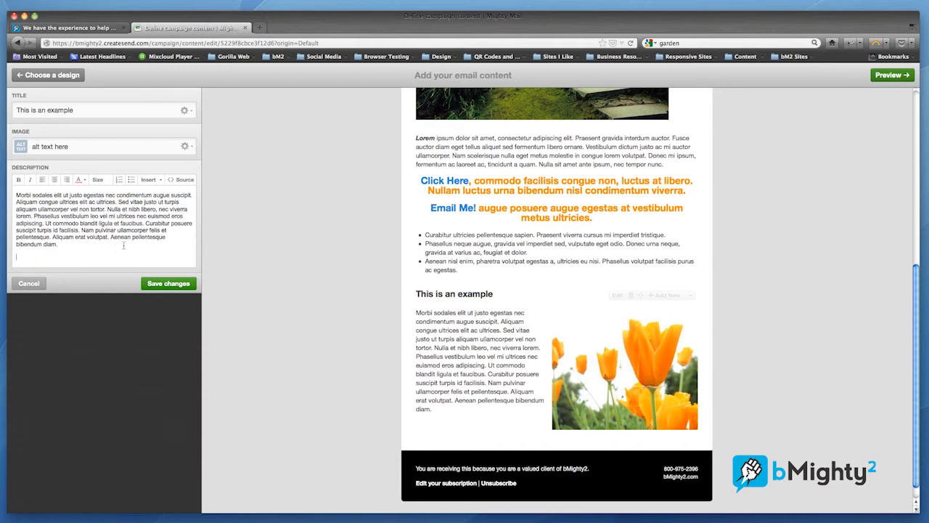
{"action": "left_click", "coordinate": [150, 181]}
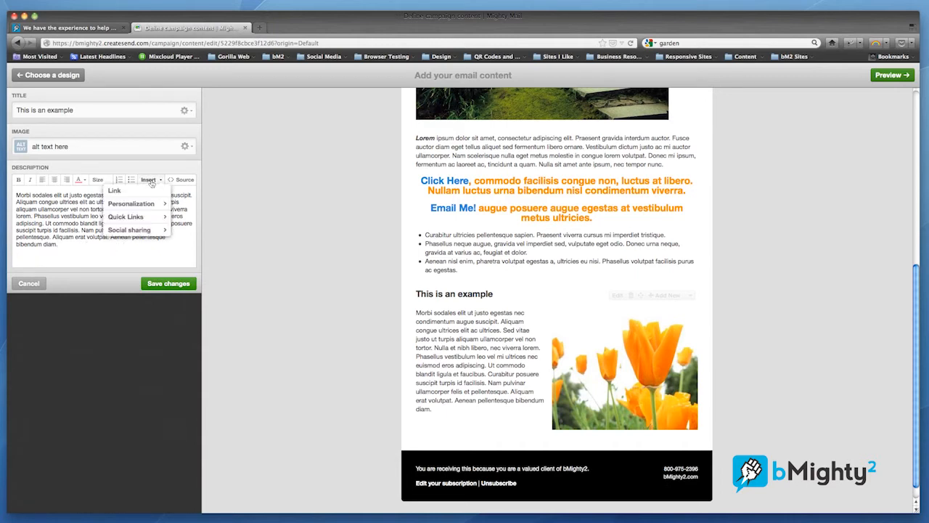
{"action": "mouse_move", "coordinate": [145, 230]}
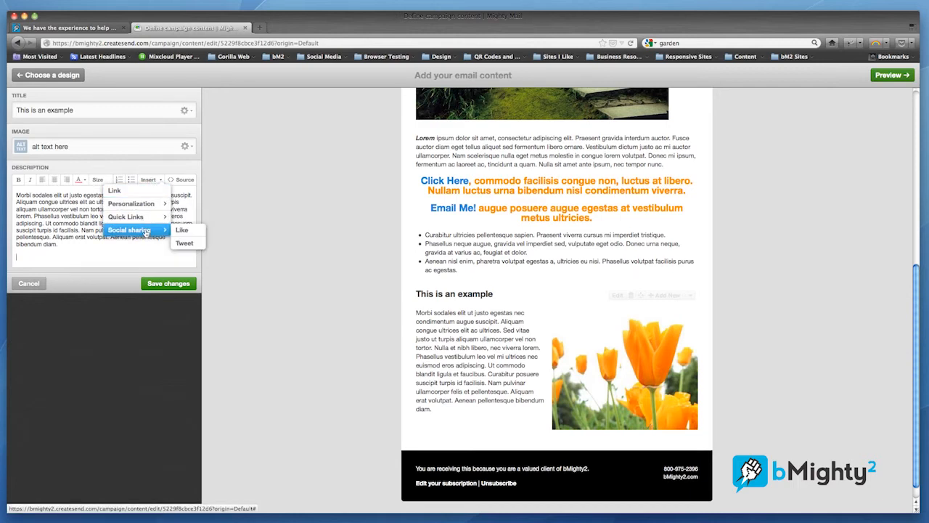
{"action": "left_click", "coordinate": [184, 232]}
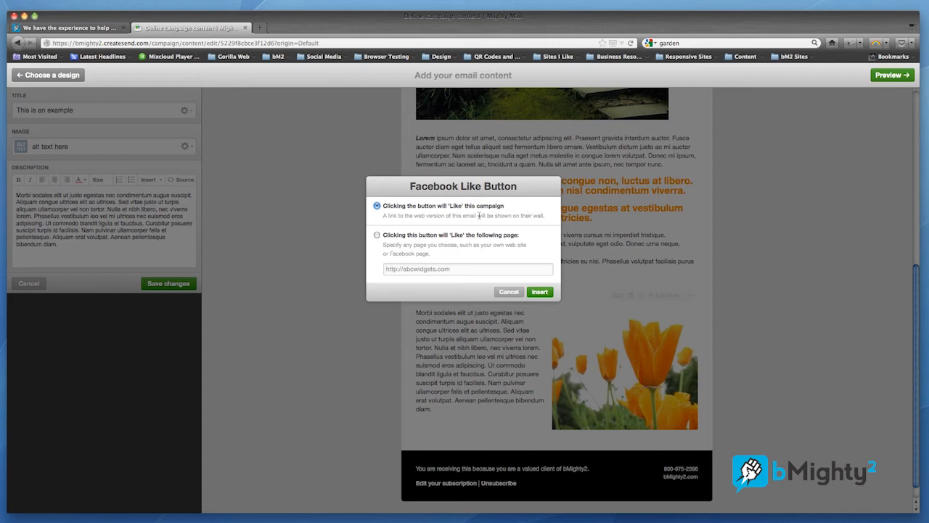
{"action": "left_click", "coordinate": [541, 292]}
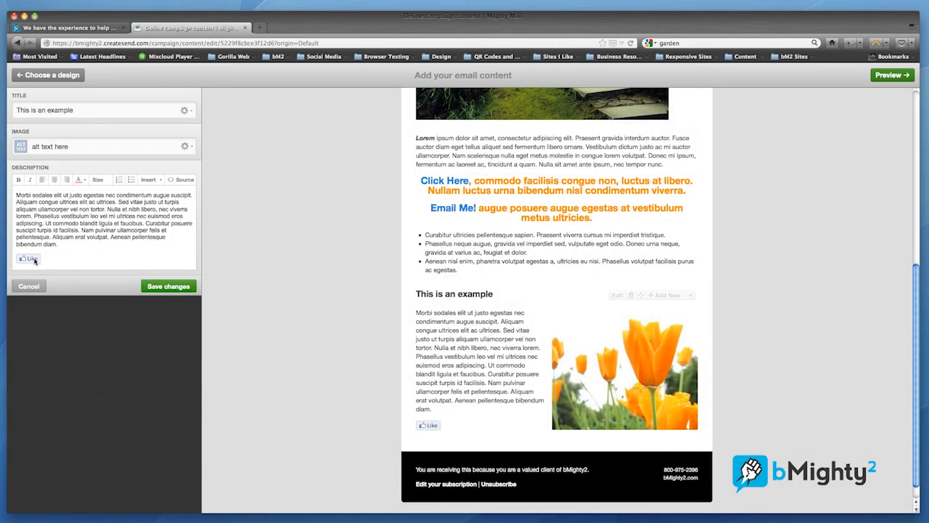
{"action": "left_click_drag", "start_coordinate": [45, 260], "coordinate": [20, 261]}
{"action": "left_click", "coordinate": [177, 287]}
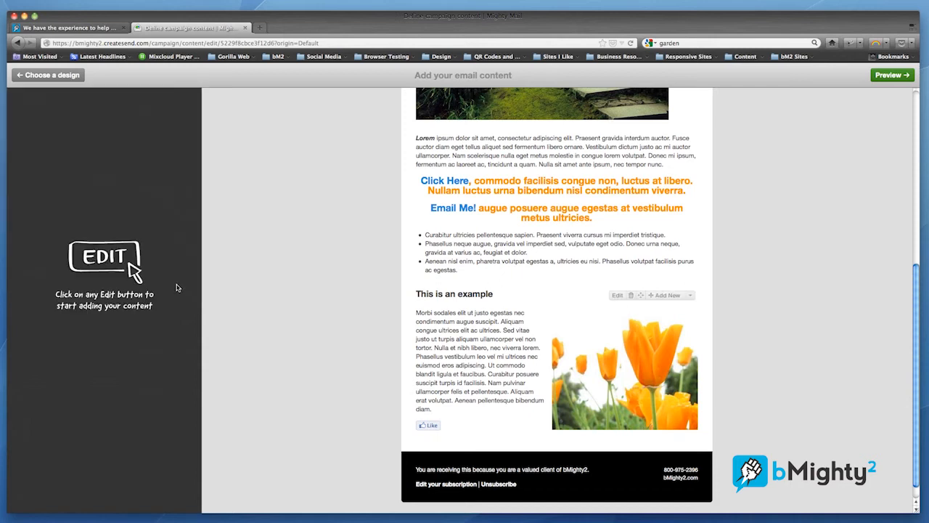
- Move the "This is an example" tulip block above the "This is a headline here!" garden image block
{"action": "scroll", "coordinate": [571, 343], "scroll_direction": "down", "scroll_amount": 1}
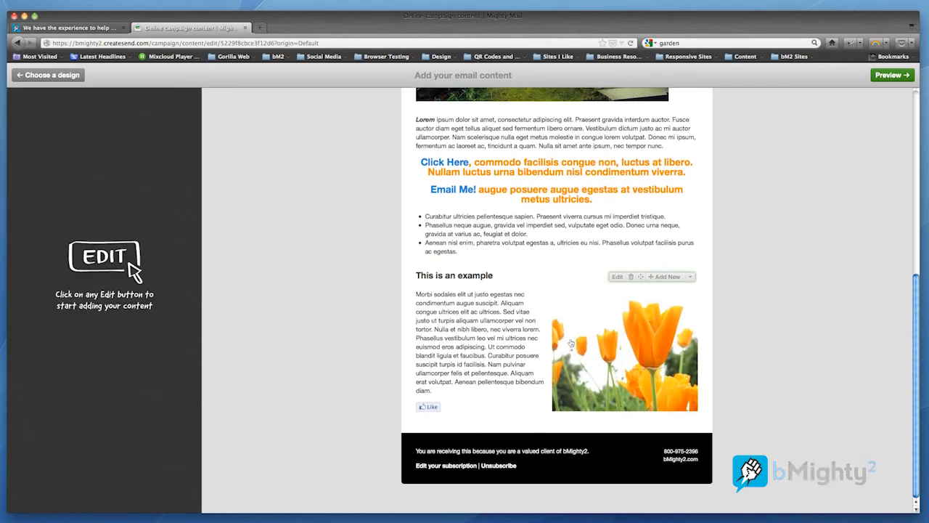
{"action": "scroll", "coordinate": [570, 344], "scroll_direction": "up", "scroll_amount": 3}
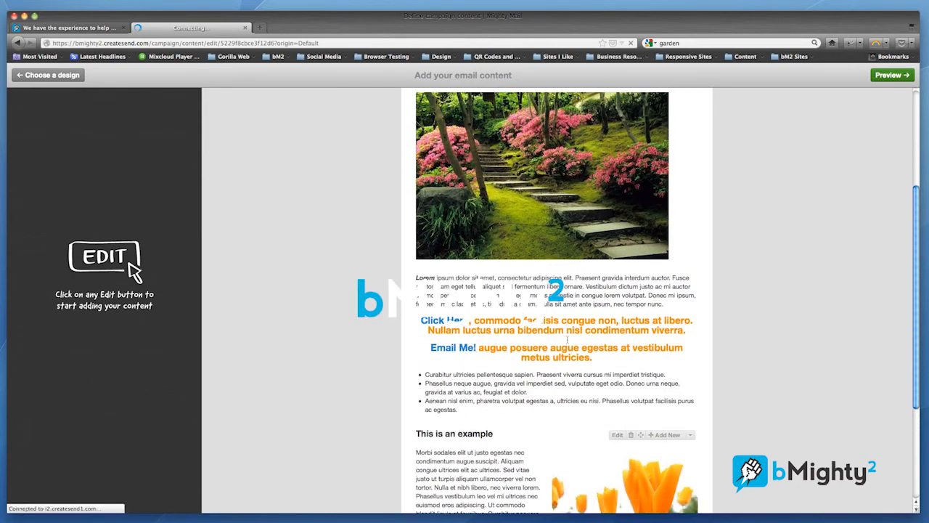
{"action": "scroll", "coordinate": [567, 341], "scroll_direction": "down", "scroll_amount": 3}
{"action": "scroll", "coordinate": [568, 341], "scroll_direction": "down", "scroll_amount": 1}
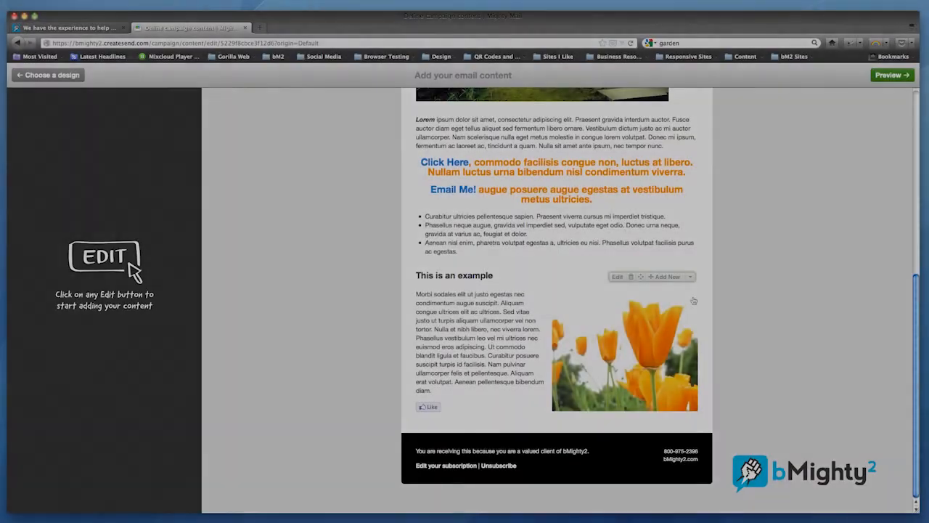
{"action": "scroll", "coordinate": [637, 339], "scroll_direction": "up", "scroll_amount": 3}
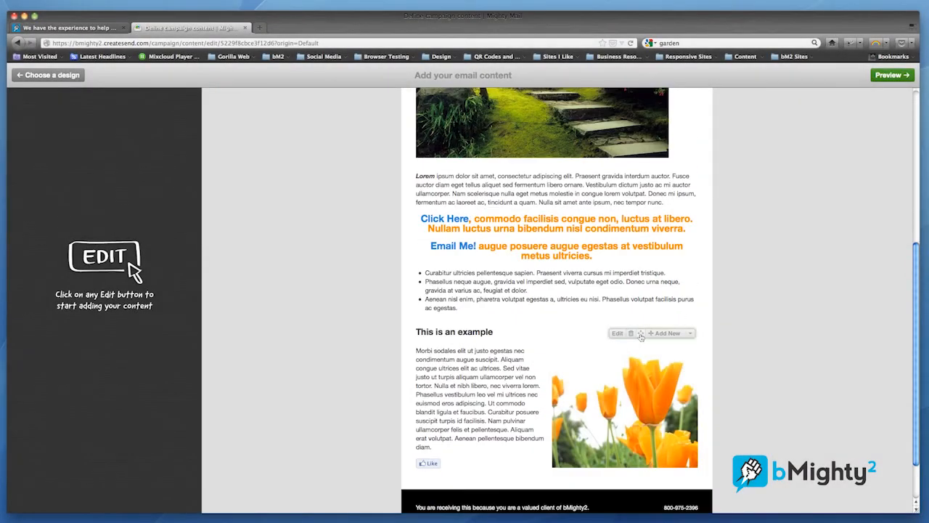
{"action": "scroll", "coordinate": [672, 314], "scroll_direction": "up", "scroll_amount": 2}
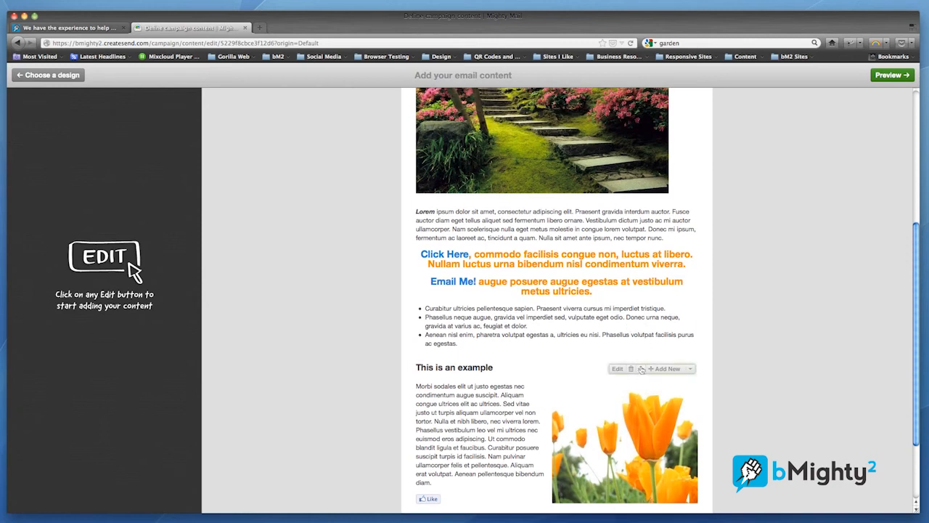
{"action": "scroll", "coordinate": [641, 370], "scroll_direction": "up", "scroll_amount": 4}
{"action": "scroll", "coordinate": [641, 369], "scroll_direction": "down", "scroll_amount": 1}
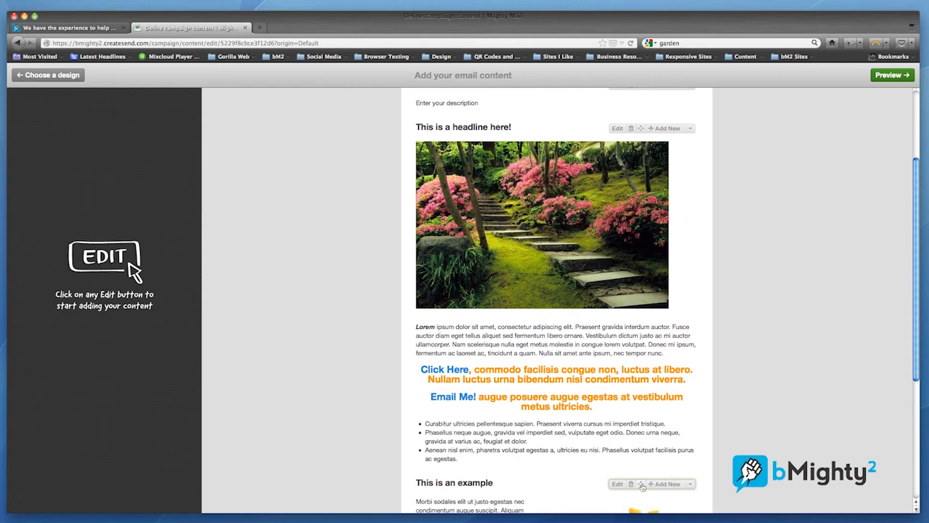
{"action": "left_click_drag", "start_coordinate": [641, 486], "coordinate": [643, 164]}
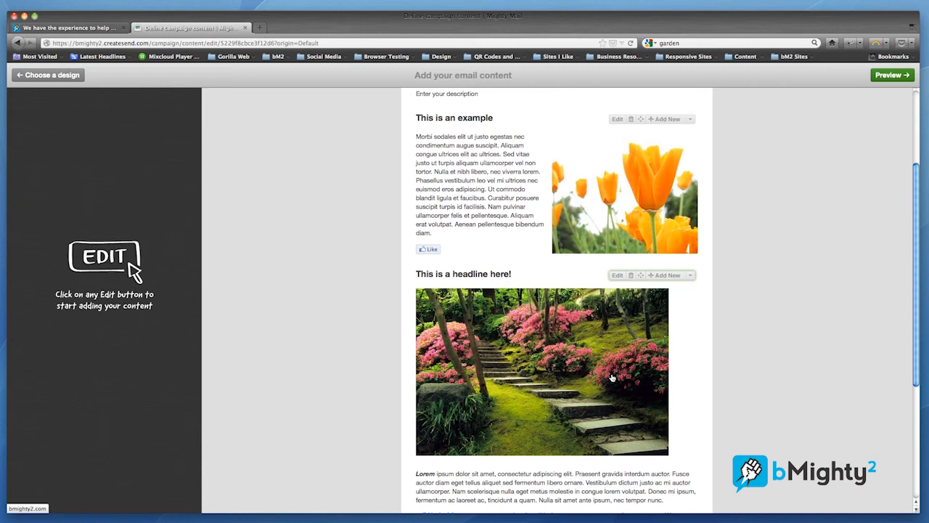
- Preview the email and examine its full layout from header to footer
{"action": "scroll", "coordinate": [696, 349], "scroll_direction": "down", "scroll_amount": 5}
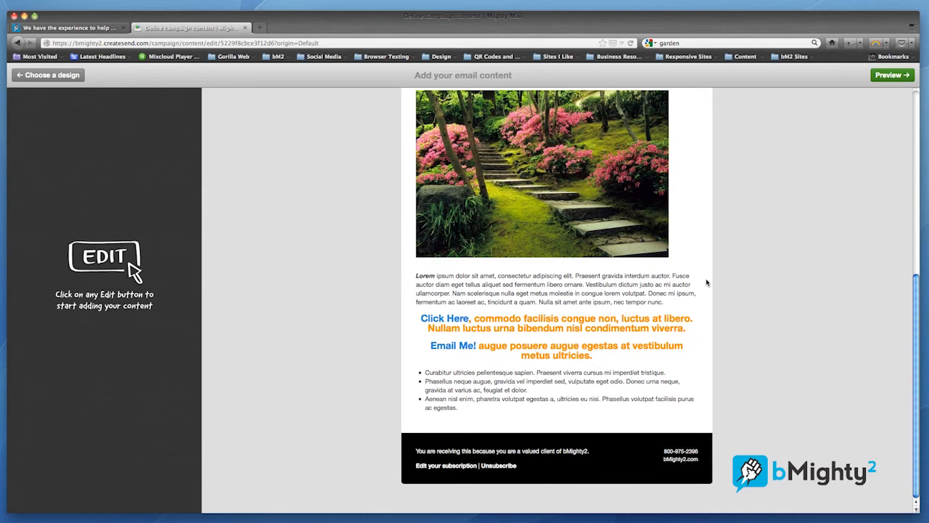
{"action": "scroll", "coordinate": [707, 282], "scroll_direction": "up", "scroll_amount": 15}
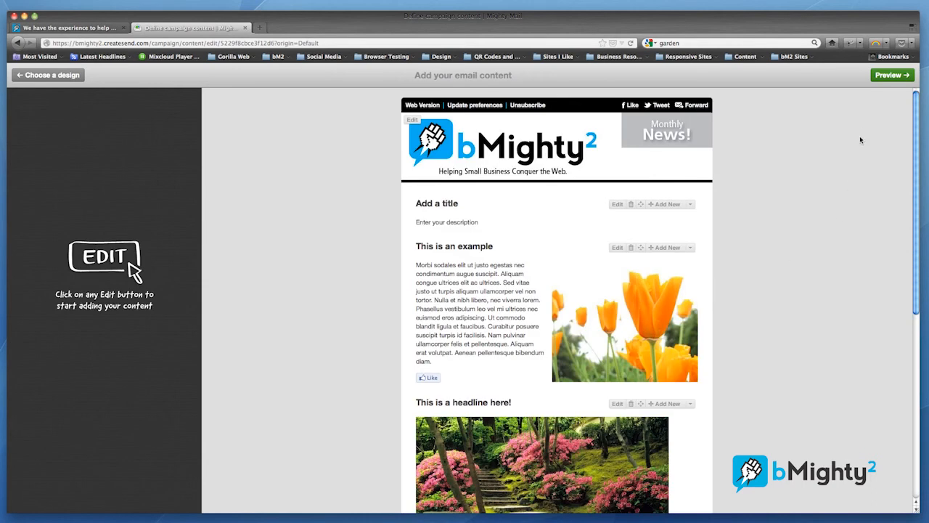
{"action": "left_click", "coordinate": [897, 76]}
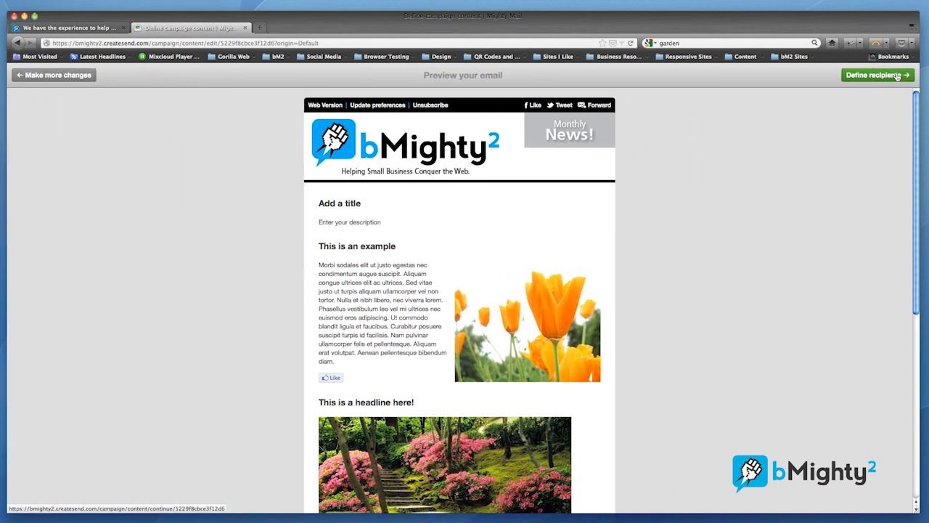
{"action": "scroll", "coordinate": [689, 190], "scroll_direction": "down", "scroll_amount": 1}
{"action": "scroll", "coordinate": [689, 190], "scroll_direction": "down", "scroll_amount": 3}
{"action": "scroll", "coordinate": [689, 190], "scroll_direction": "down", "scroll_amount": 3}
{"action": "scroll", "coordinate": [690, 190], "scroll_direction": "up", "scroll_amount": 3}
{"action": "scroll", "coordinate": [689, 190], "scroll_direction": "up", "scroll_amount": 3}
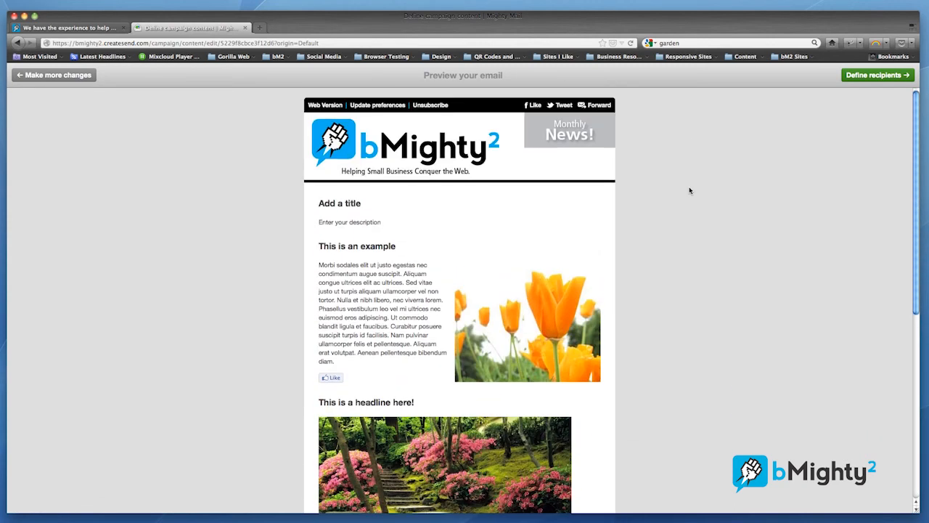
{"action": "scroll", "coordinate": [690, 190], "scroll_direction": "down", "scroll_amount": 5}
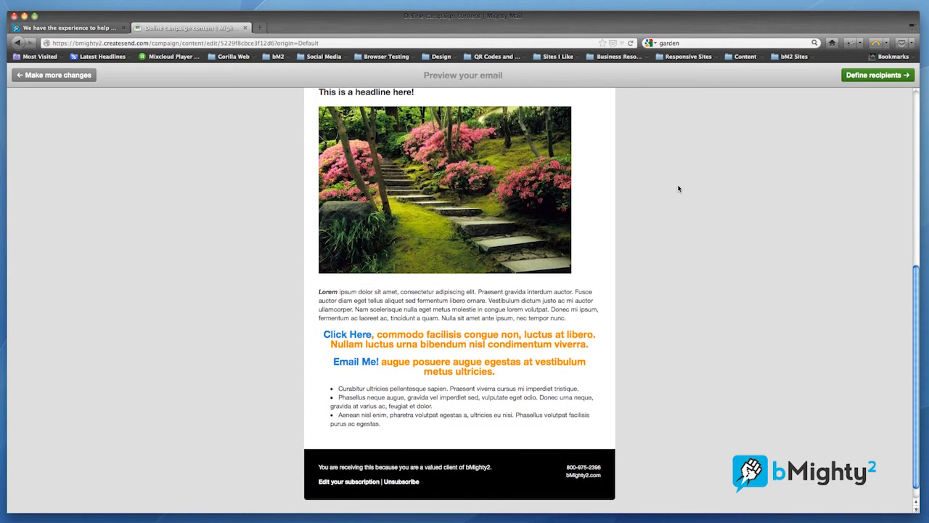
- Return to editing, left-align the "Click Here" and "Email Me!" paragraphs in the garden image block, and save the changes
{"action": "left_click", "coordinate": [70, 75]}
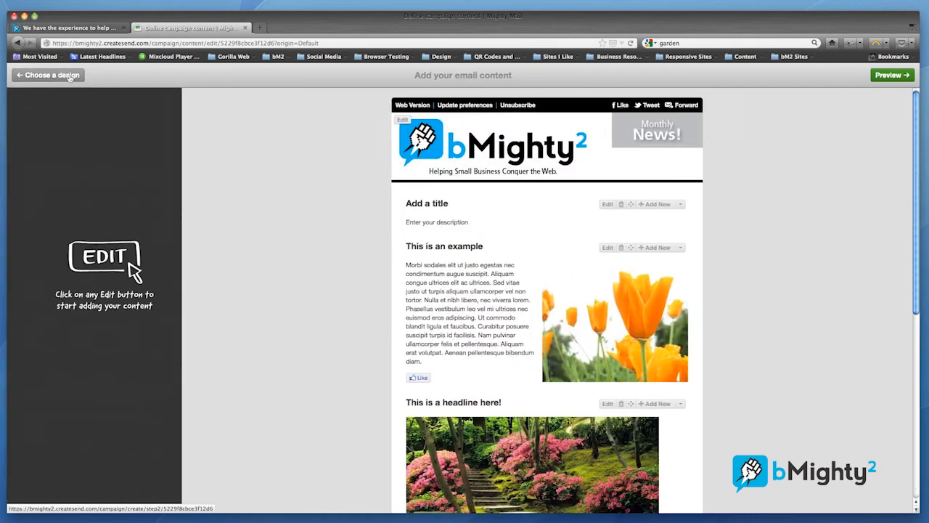
{"action": "scroll", "coordinate": [349, 264], "scroll_direction": "down", "scroll_amount": 5}
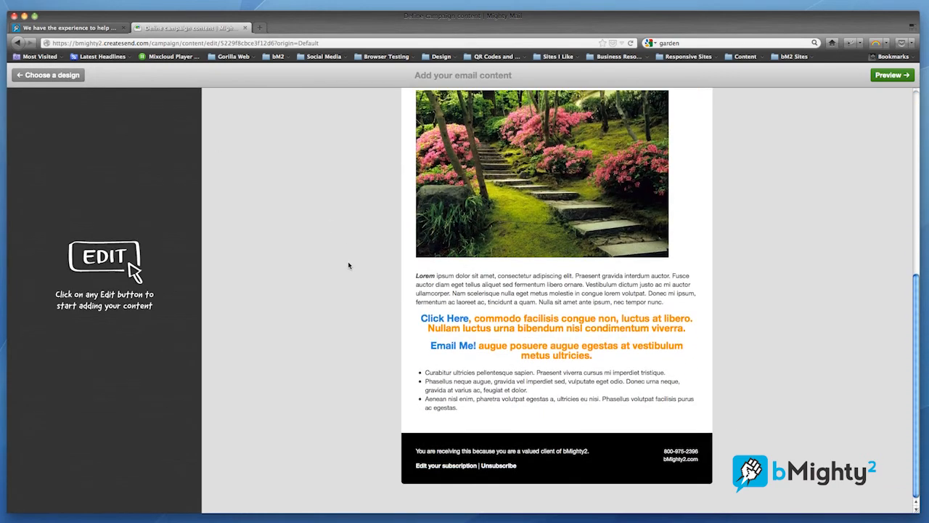
{"action": "scroll", "coordinate": [631, 312], "scroll_direction": "up", "scroll_amount": 4}
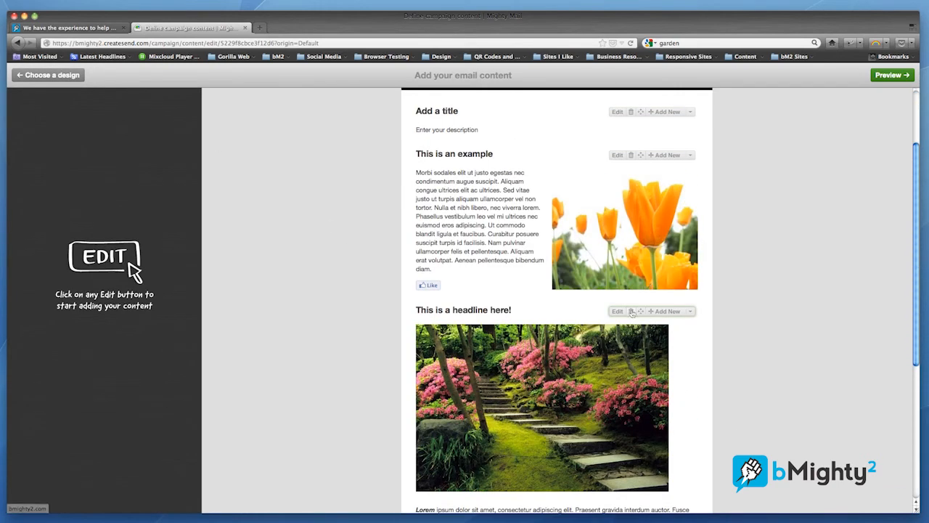
{"action": "left_click", "coordinate": [617, 313]}
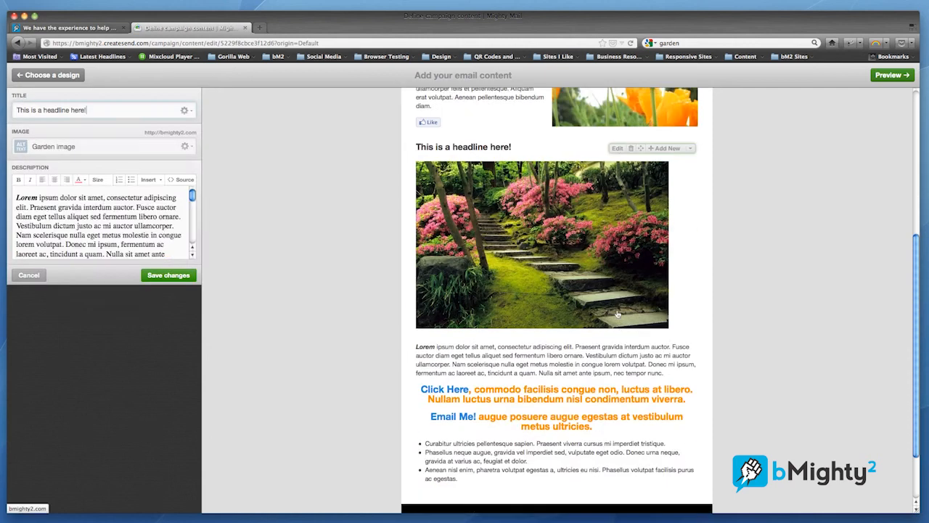
{"action": "left_click_drag", "start_coordinate": [192, 314], "coordinate": [16, 245]}
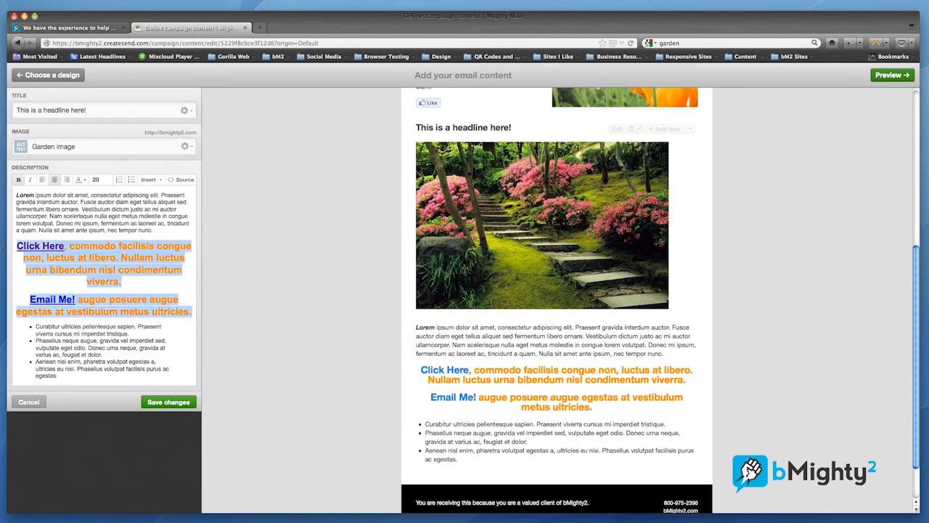
{"action": "left_click", "coordinate": [42, 179]}
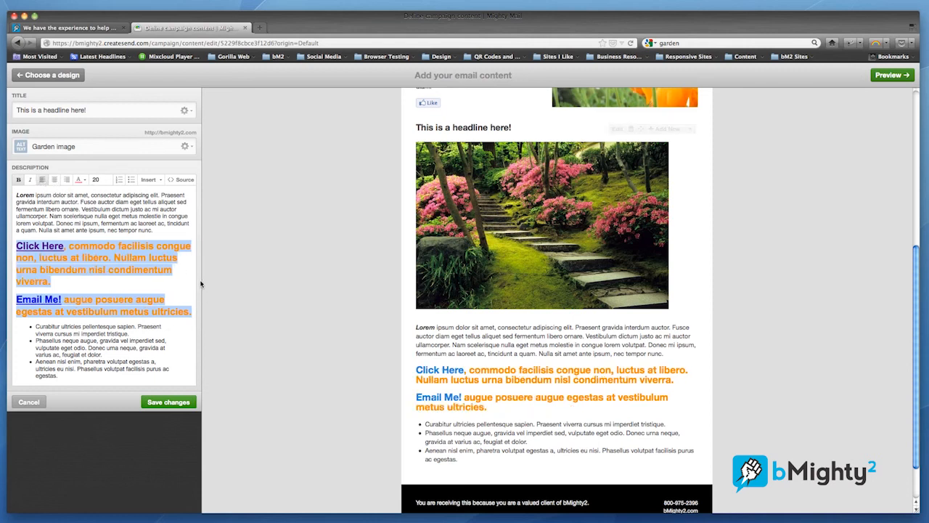
{"action": "left_click", "coordinate": [178, 404]}
- Add a "Text only" block below the garden image block and title it "Contact Us"
{"action": "scroll", "coordinate": [553, 301], "scroll_direction": "down", "scroll_amount": 2}
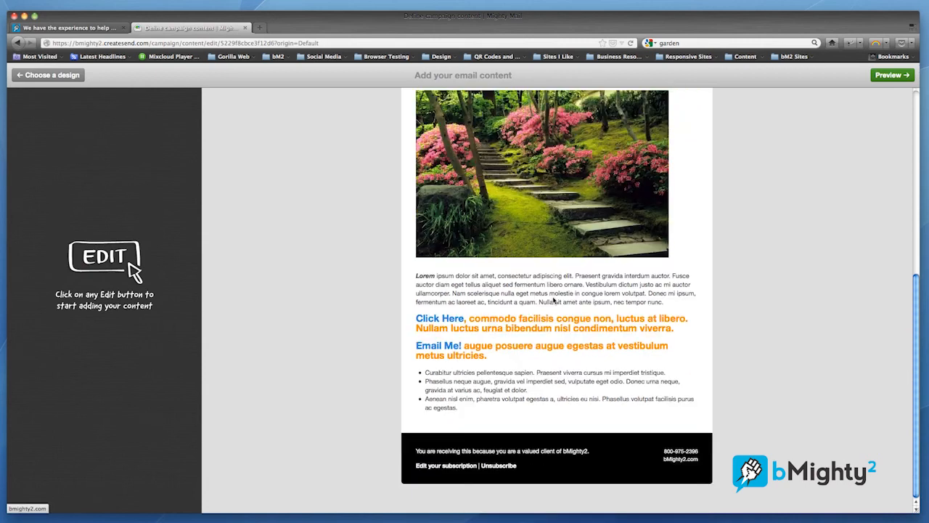
{"action": "scroll", "coordinate": [617, 298], "scroll_direction": "up", "scroll_amount": 4}
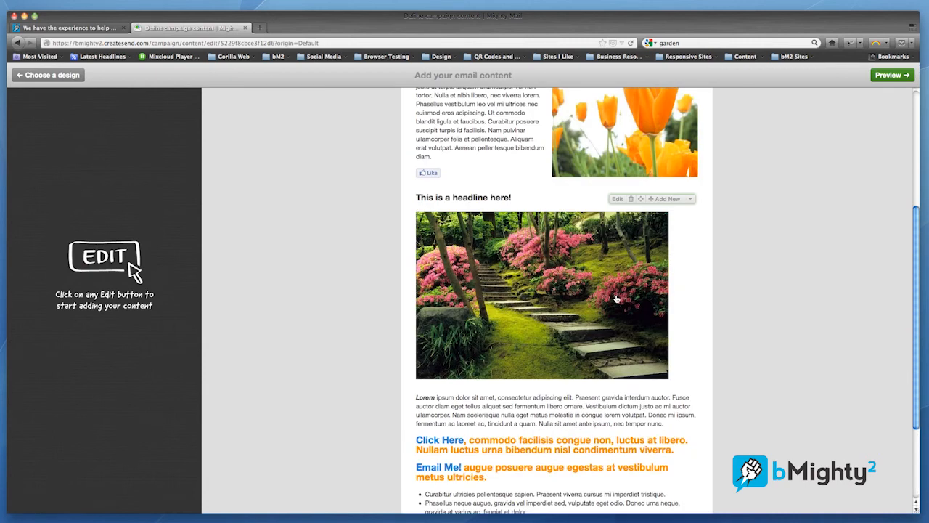
{"action": "left_click", "coordinate": [690, 198]}
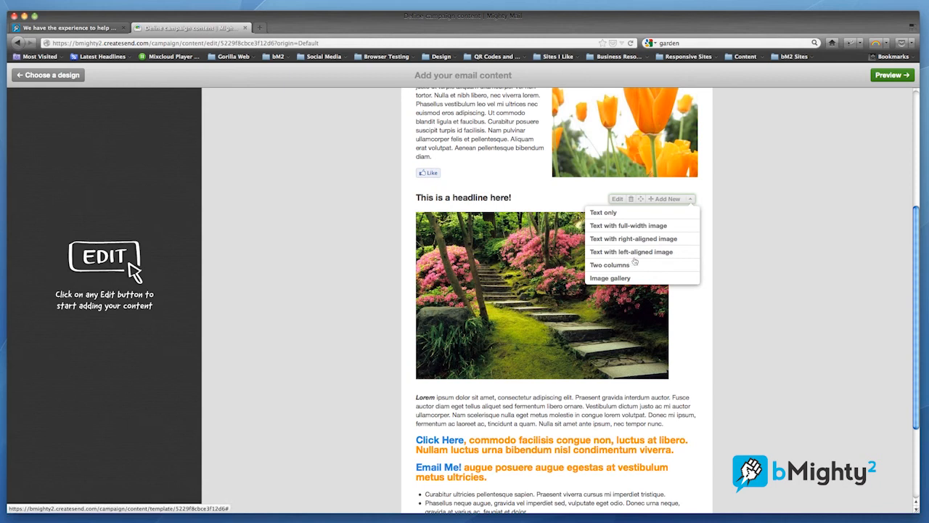
{"action": "left_click", "coordinate": [613, 213]}
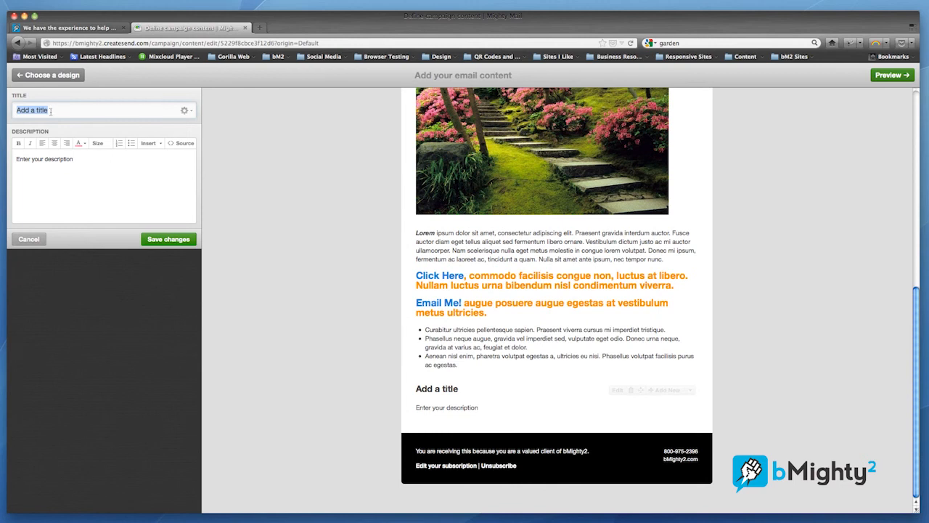
{"action": "type", "text": "Con"}
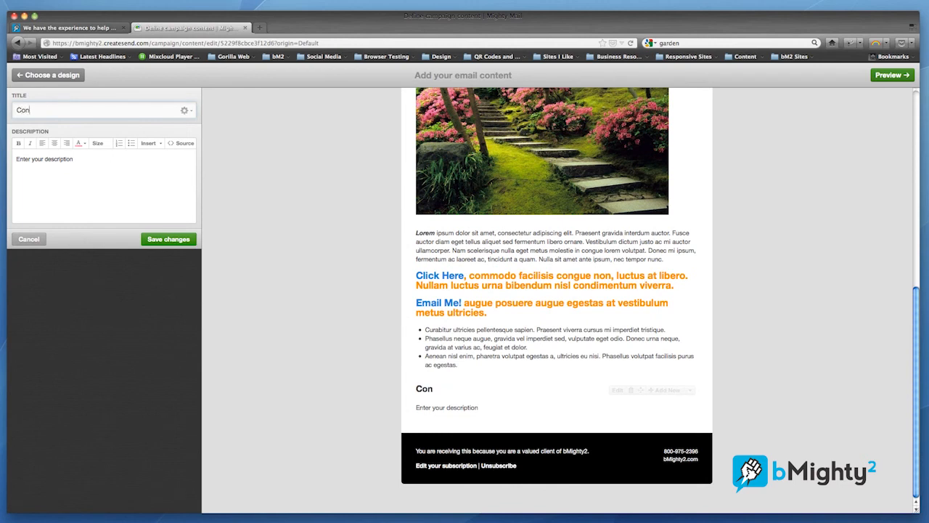
{"action": "type", "text": "tact Us"}
- Replace the Contact Us block's placeholder description with three separate lines: "email address", "phone number" and "Hours"
{"action": "left_click", "coordinate": [76, 161]}
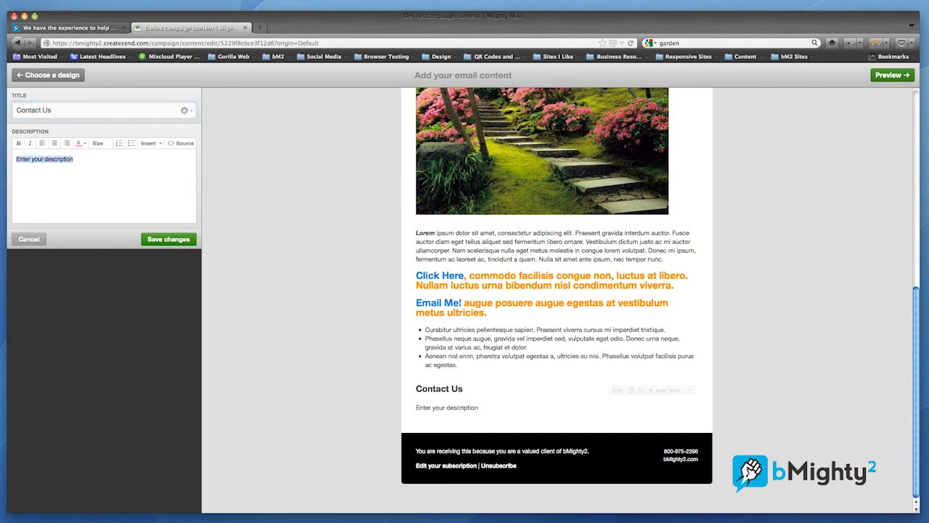
{"action": "type", "text": "email"}
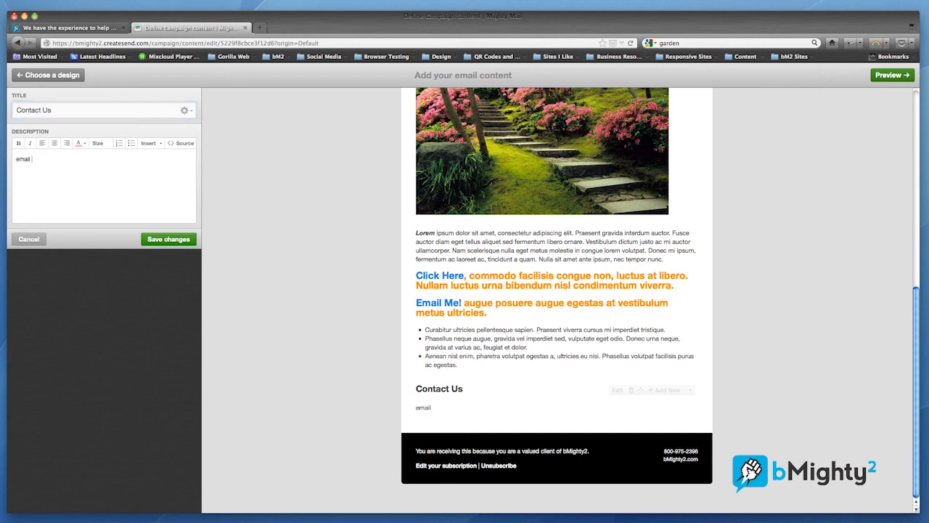
{"action": "type", "text": " address"}
{"action": "key", "text": "Return"}
{"action": "type", "text": "phone number"}
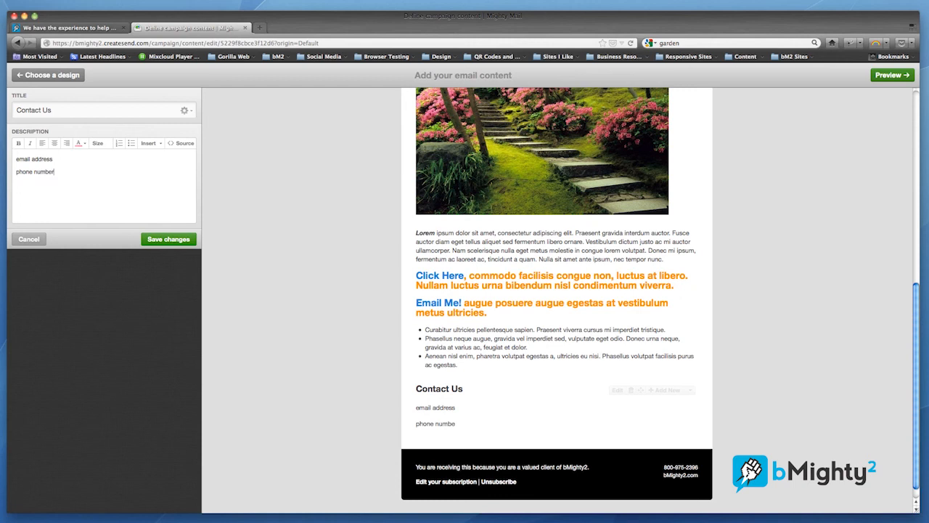
{"action": "key", "text": "Return"}
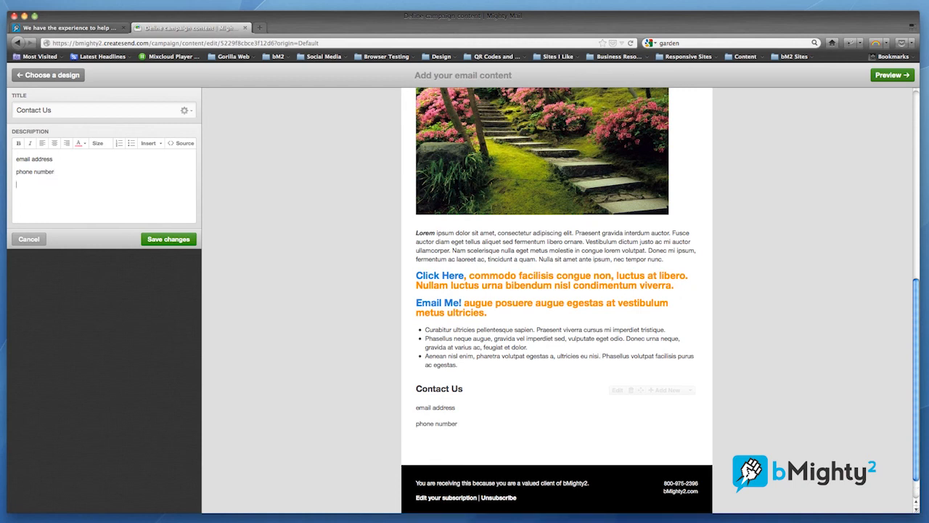
{"action": "type", "text": "O"}
{"action": "key", "text": "BackSpace"}
{"action": "type", "text": "Hours"}
- Turn the "email address" line into an email link to the contact's e-mail address and save the Contact Us block
{"action": "triple_click", "coordinate": [34, 159]}
{"action": "left_click", "coordinate": [150, 144]}
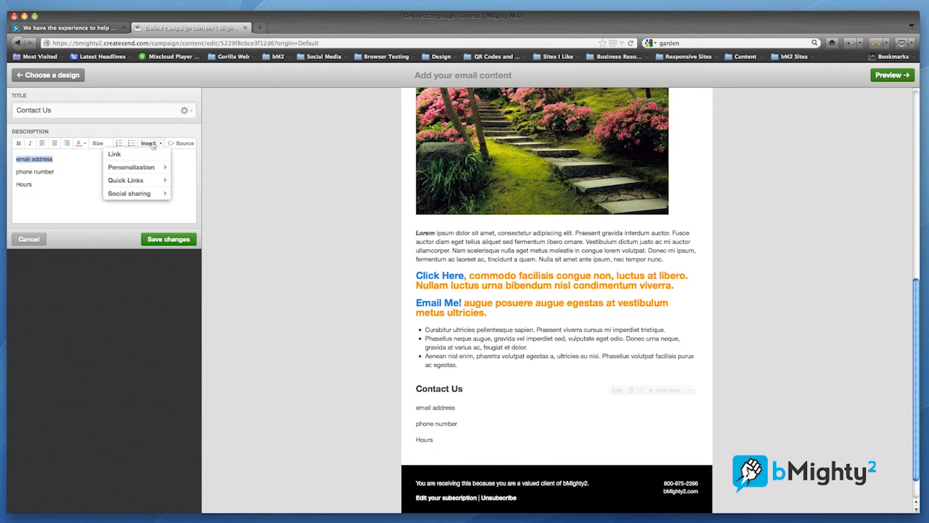
{"action": "left_click", "coordinate": [143, 155]}
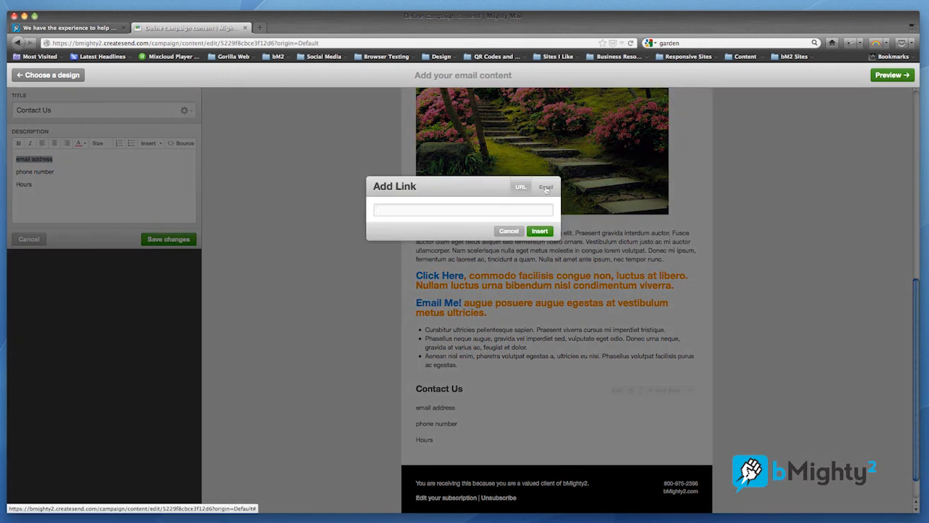
{"action": "left_click", "coordinate": [546, 188]}
{"action": "left_click", "coordinate": [455, 217]}
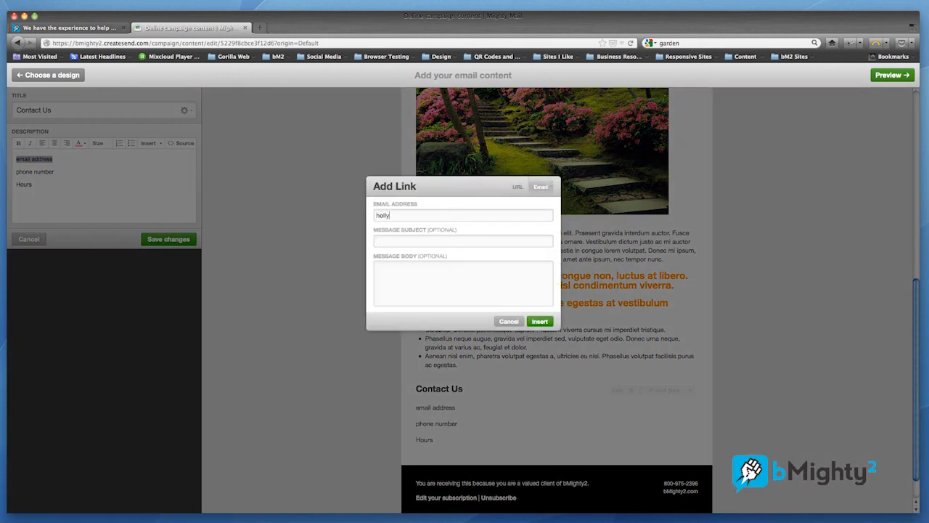
{"action": "left_click", "coordinate": [543, 321]}
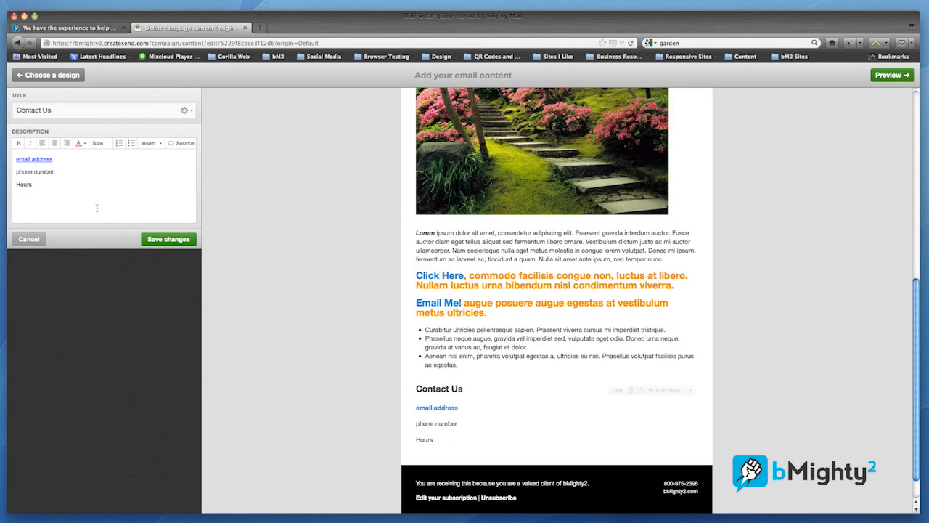
{"action": "left_click", "coordinate": [160, 238]}
- Check the end of the email with the Contact Us block and open the preview of the updated campaign
{"action": "scroll", "coordinate": [363, 274], "scroll_direction": "down", "scroll_amount": 1}
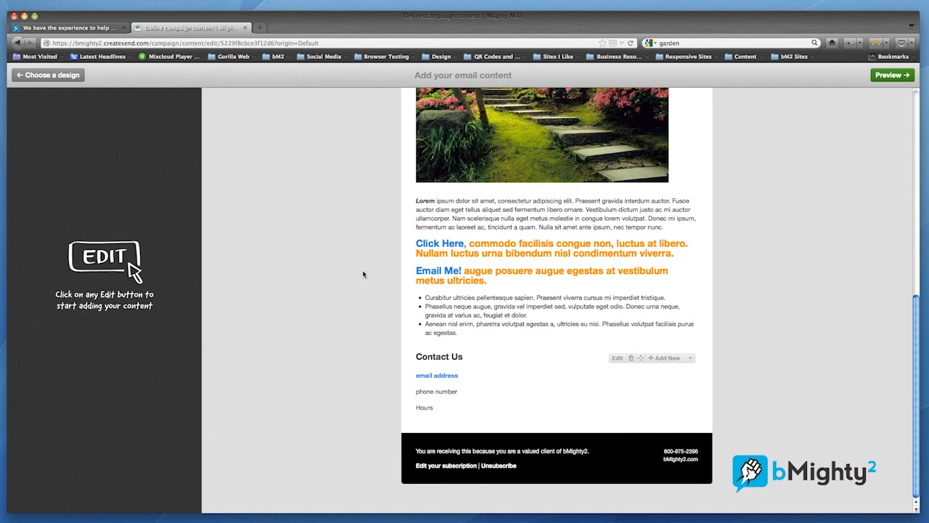
{"action": "left_click", "coordinate": [889, 75]}
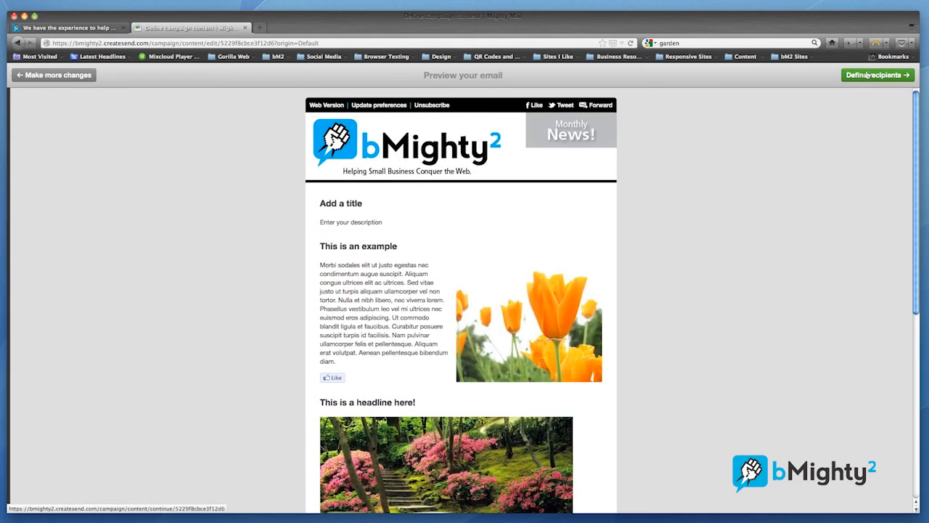